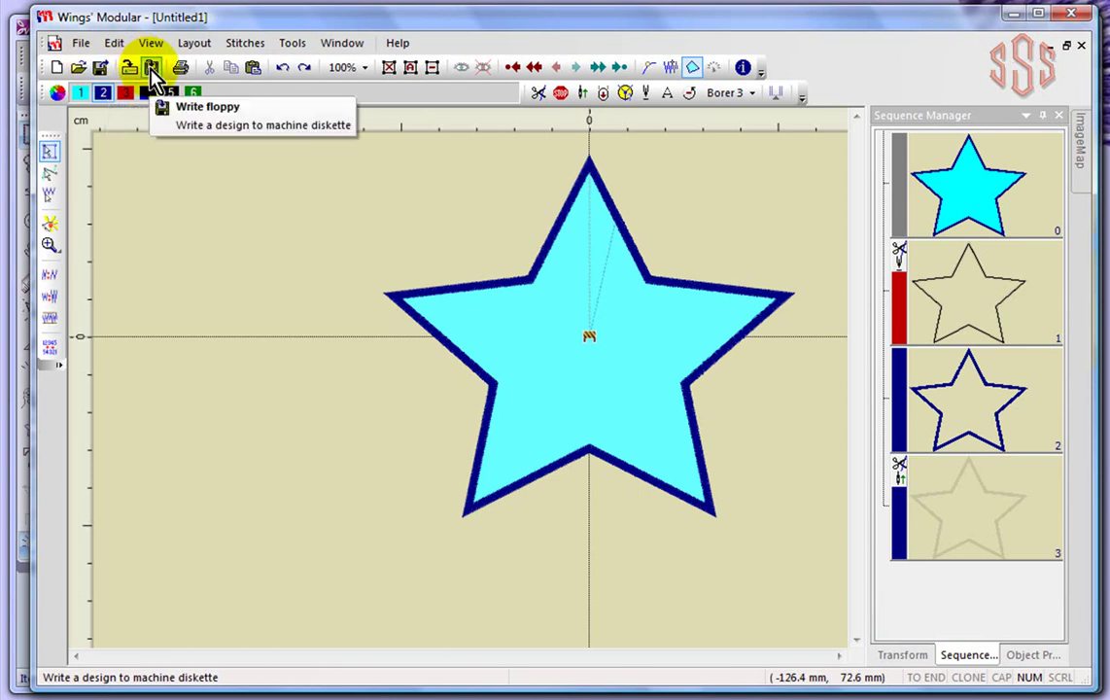
Step: Bring up the dialog for opening design files, look over the sample designs, and dismiss it without opening any
click(82, 43)
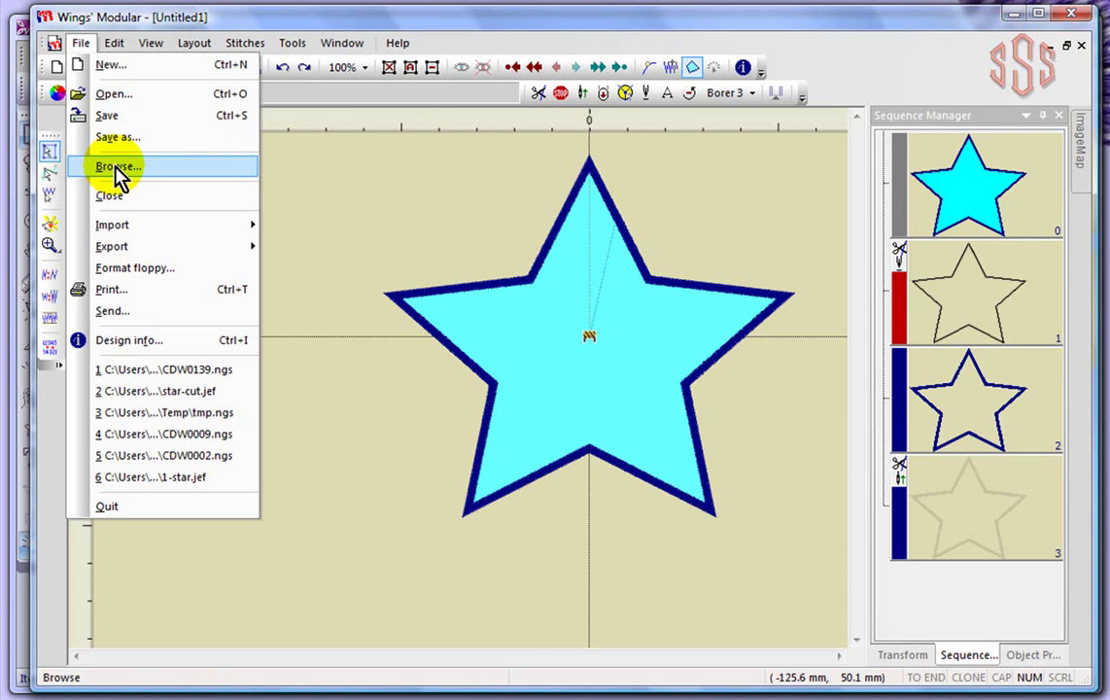
click(117, 95)
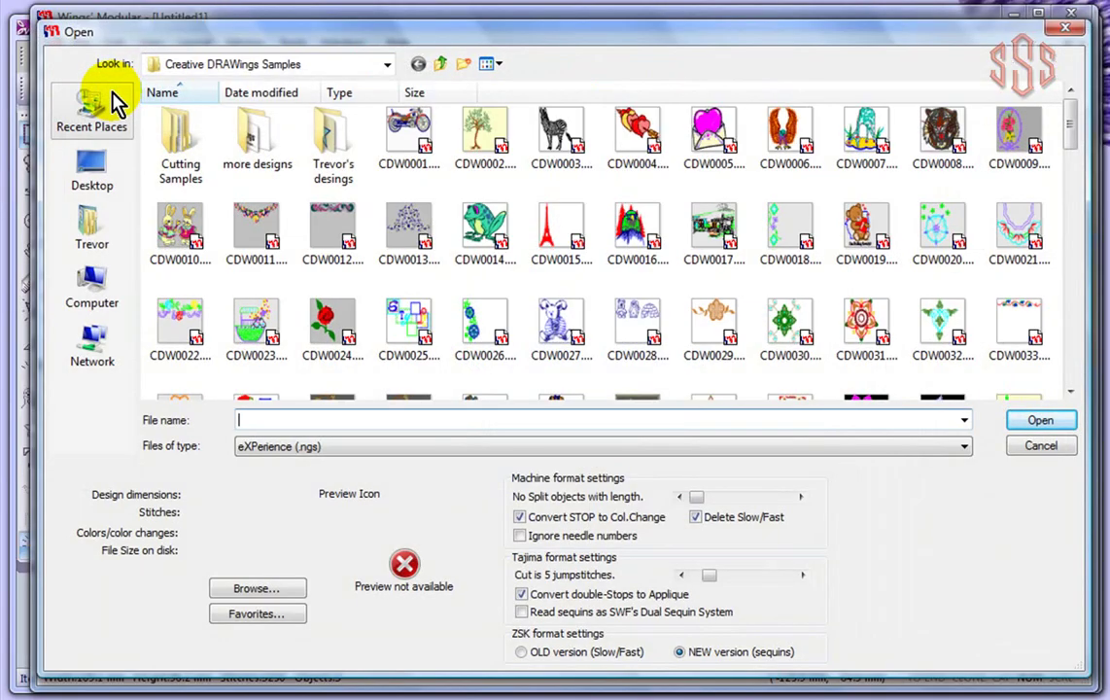
mouse_move(143, 41)
mouse_down()
mouse_move(231, 36)
mouse_move(493, 64)
mouse_move(457, 44)
mouse_move(249, 45)
mouse_move(142, 31)
mouse_up()
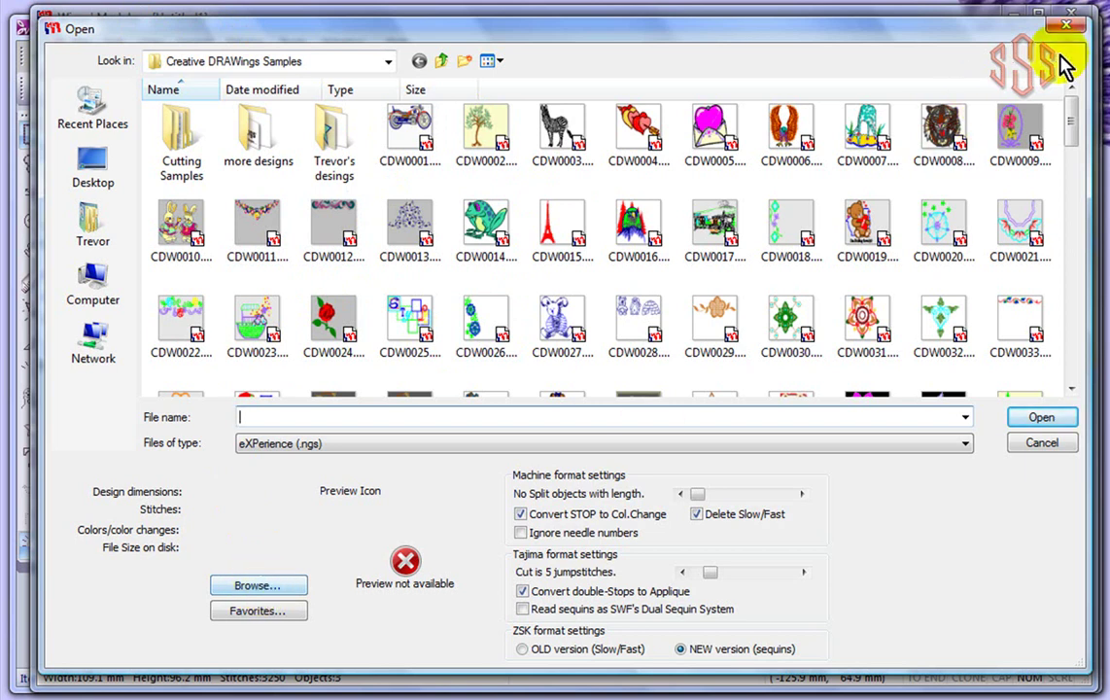
click(1066, 23)
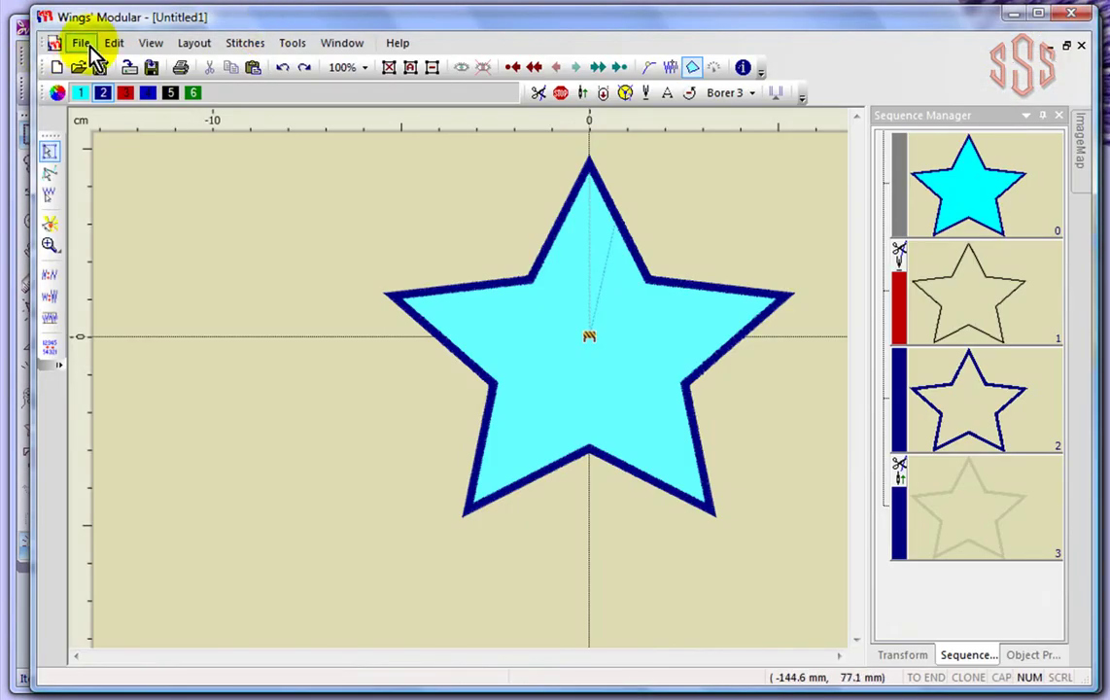
Step: Browse the Creative DRAWings Samples folder in the icon browser and open the zebra design CDW0003.ngs
click(82, 45)
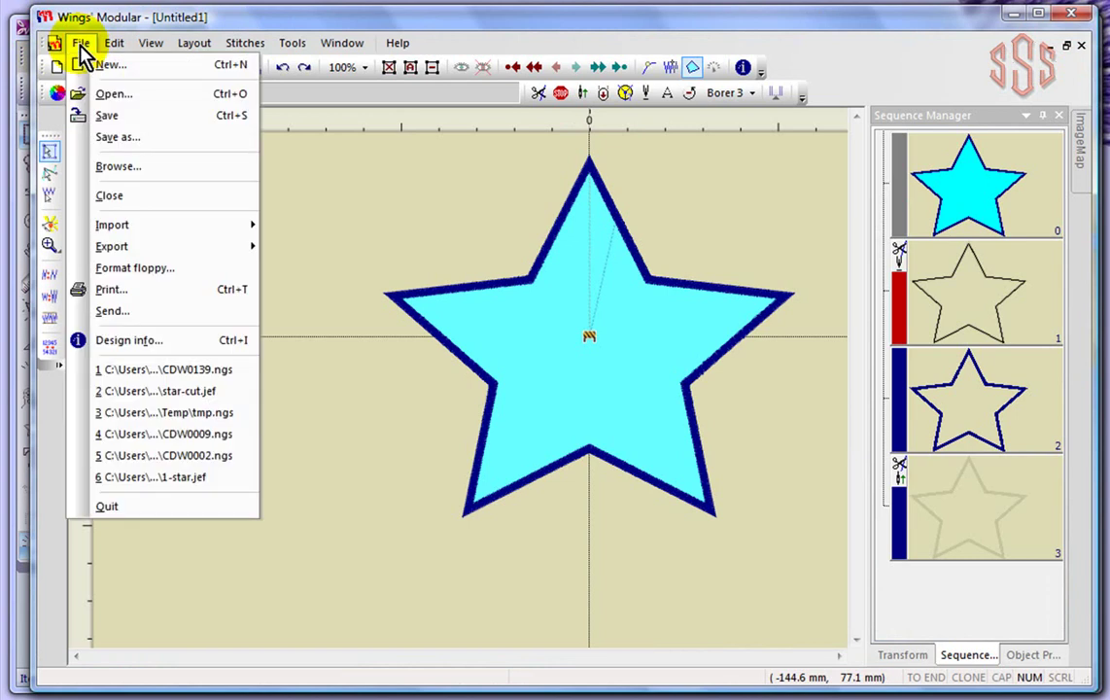
click(121, 173)
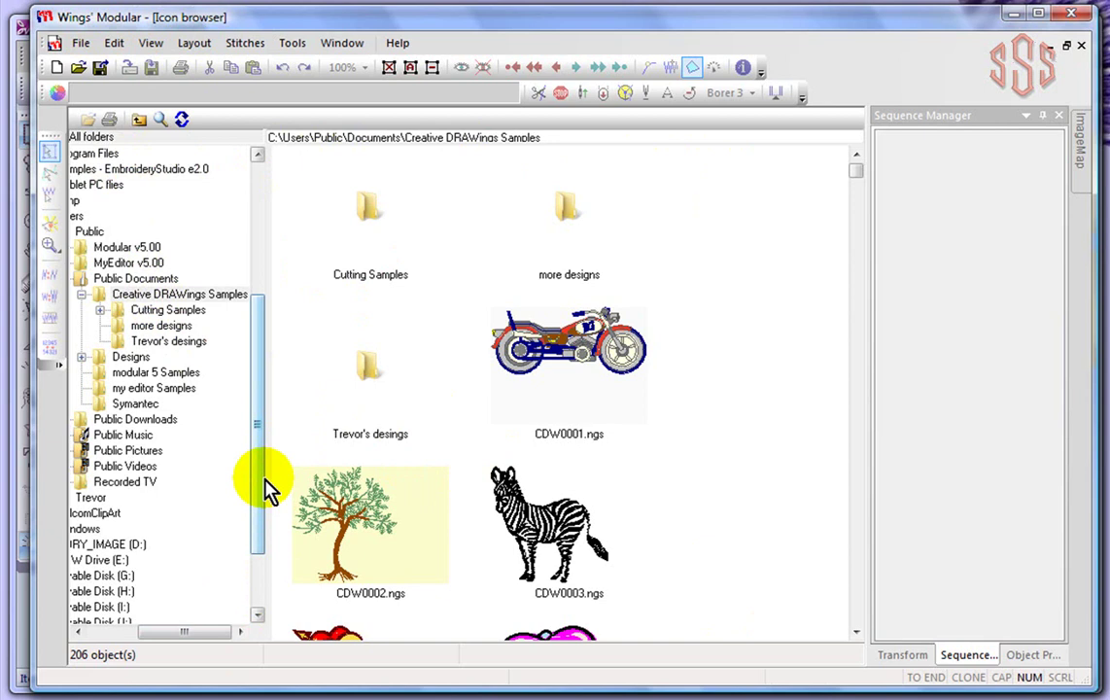
click(549, 525)
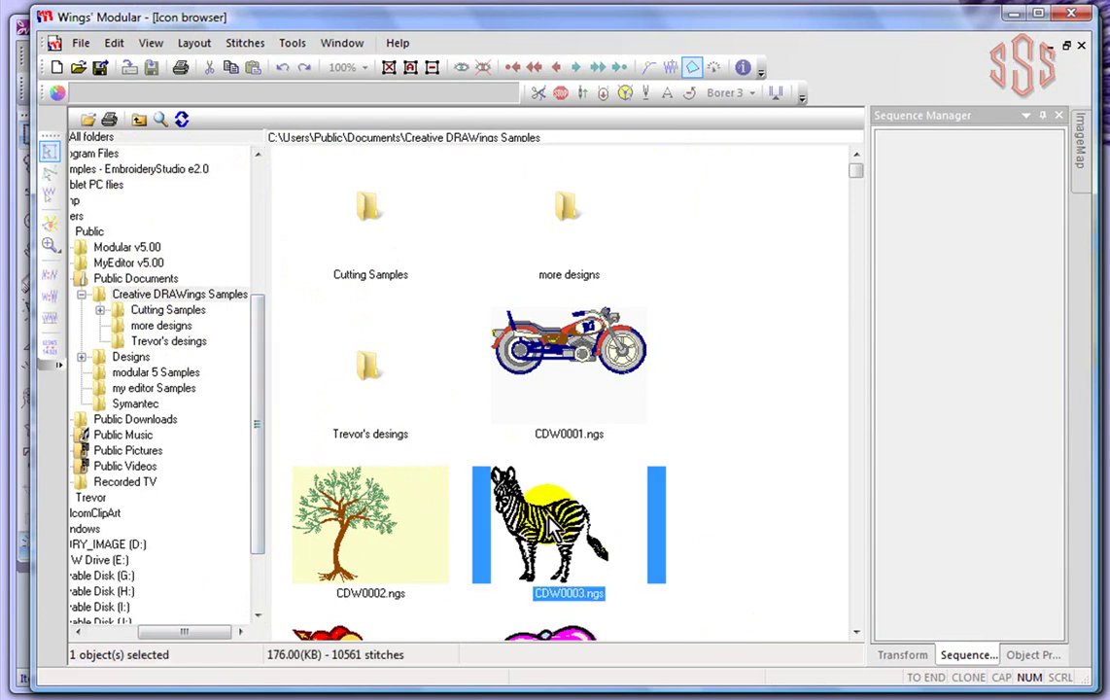
right_click(535, 513)
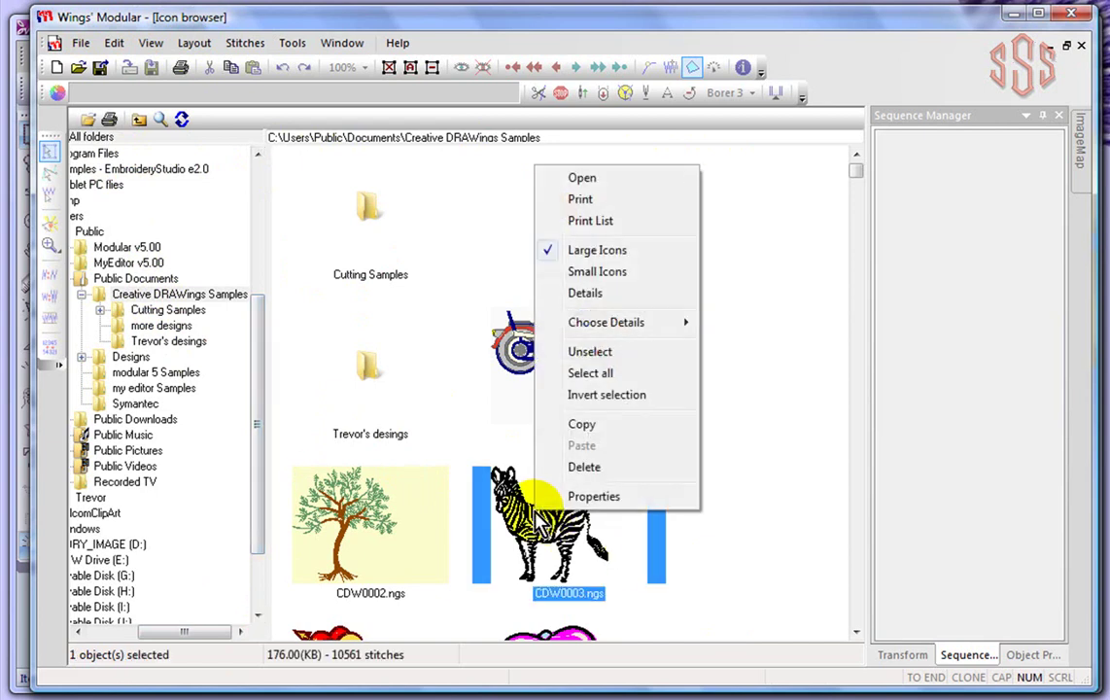
click(603, 176)
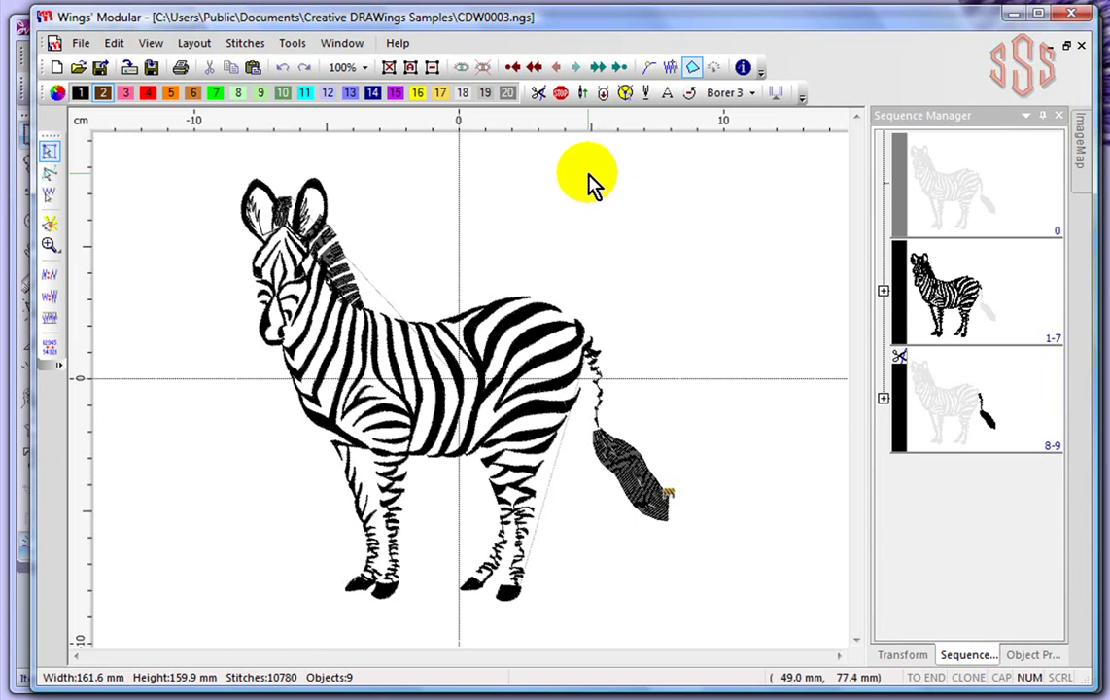
Step: Close the zebra design and open the motorcycle design CDW0001.ngs from the icon browser
click(82, 45)
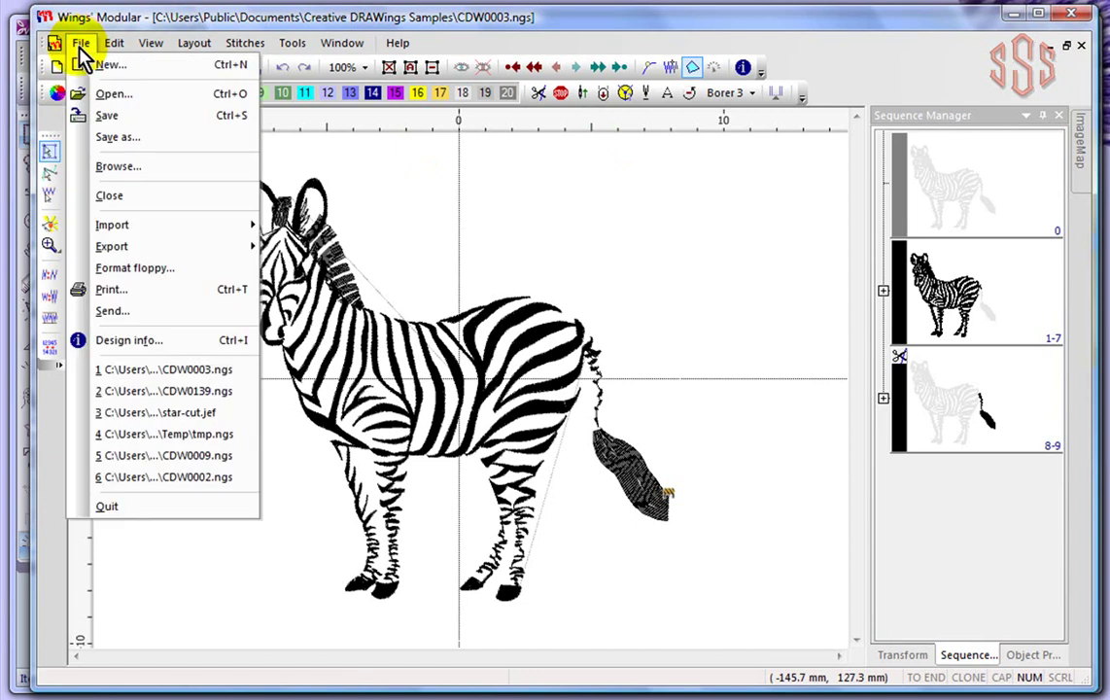
click(107, 197)
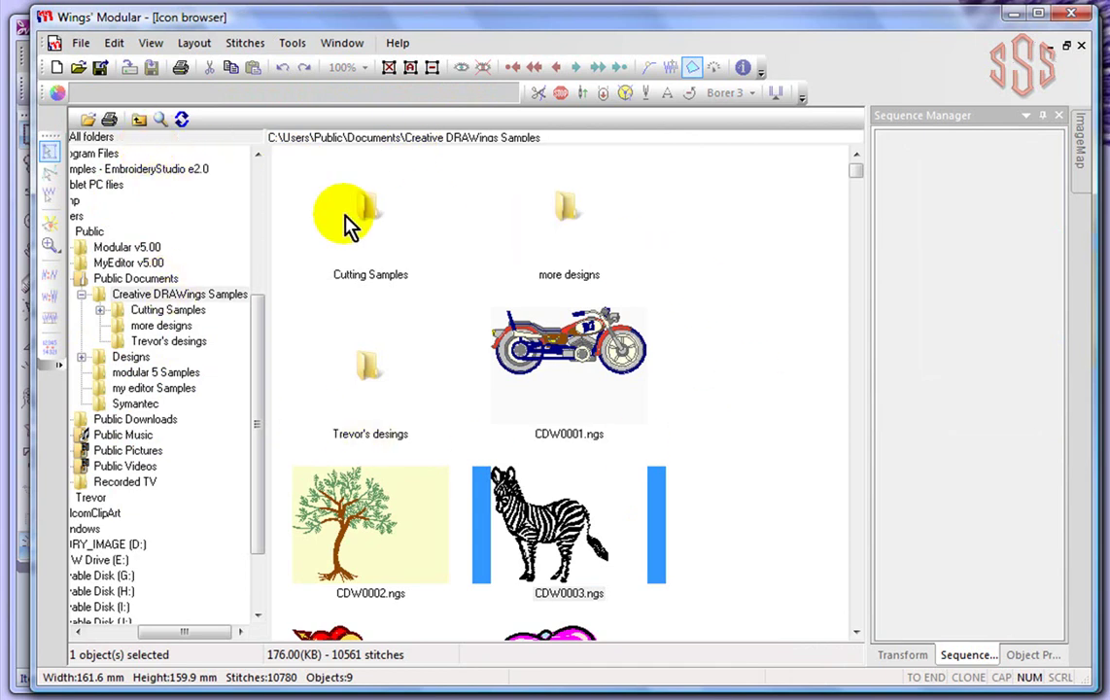
click(582, 324)
right_click(581, 329)
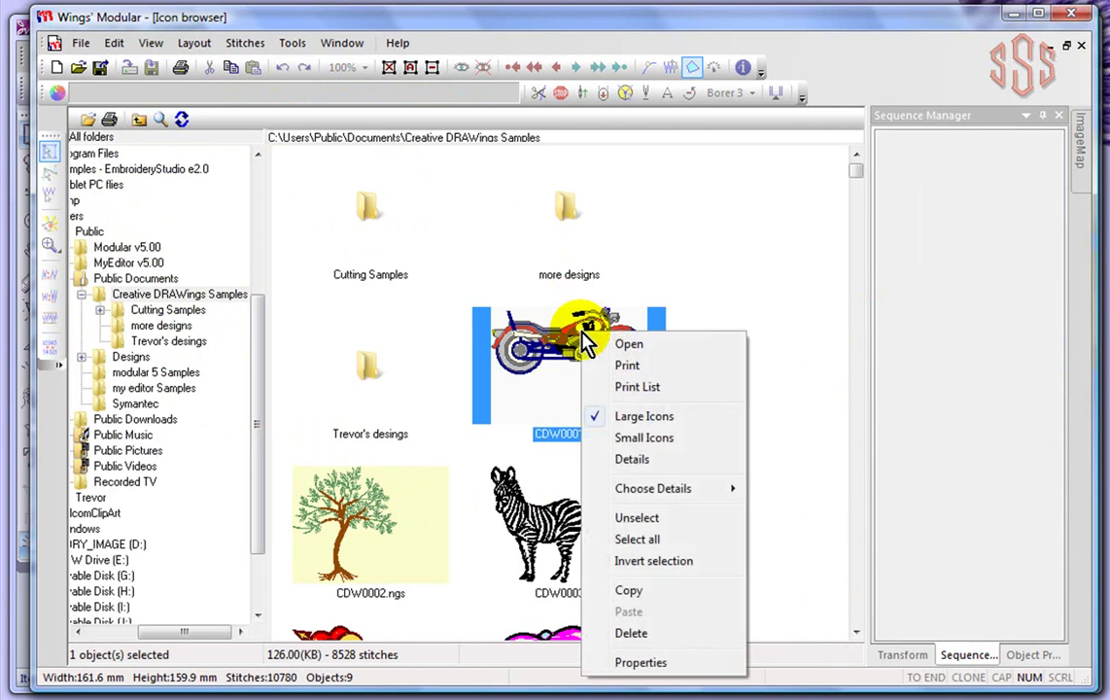
click(630, 344)
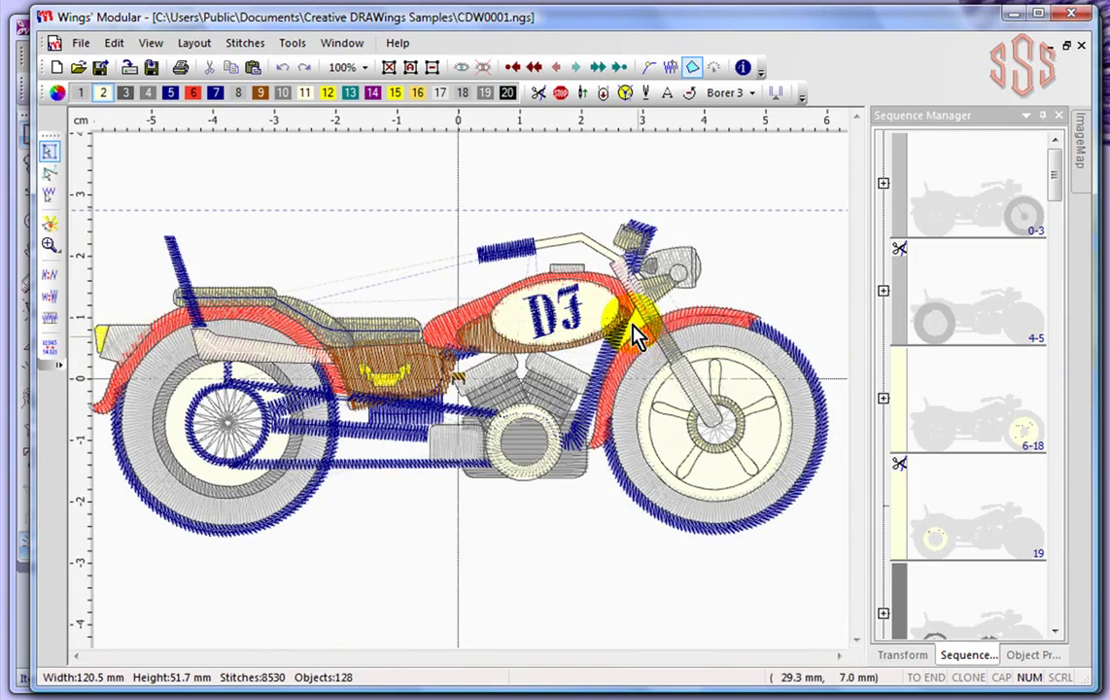
Step: Switch through the open windows from CDW0139.ngs to the icon browser and back to the motorcycle design CDW0001.ngs
click(344, 44)
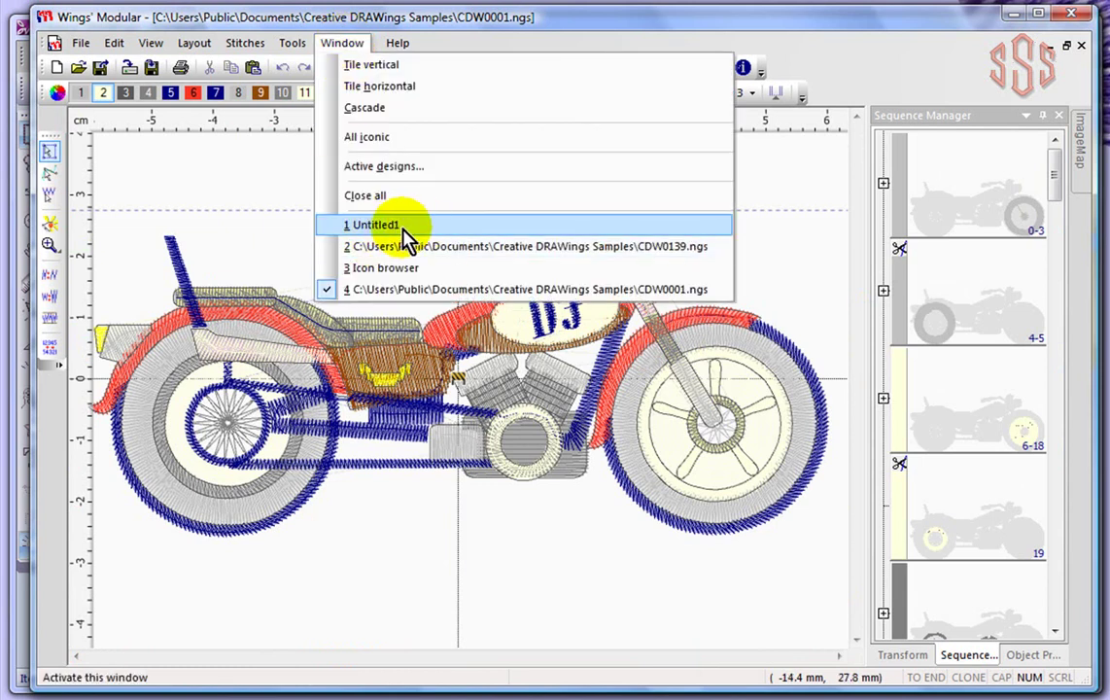
click(668, 248)
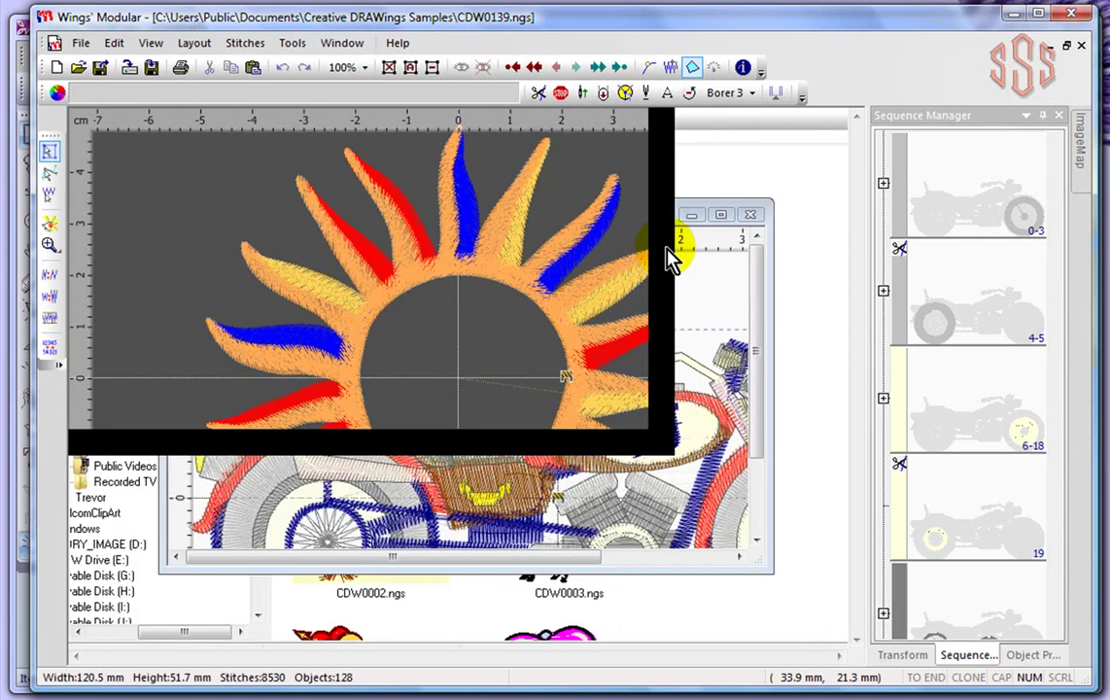
click(350, 48)
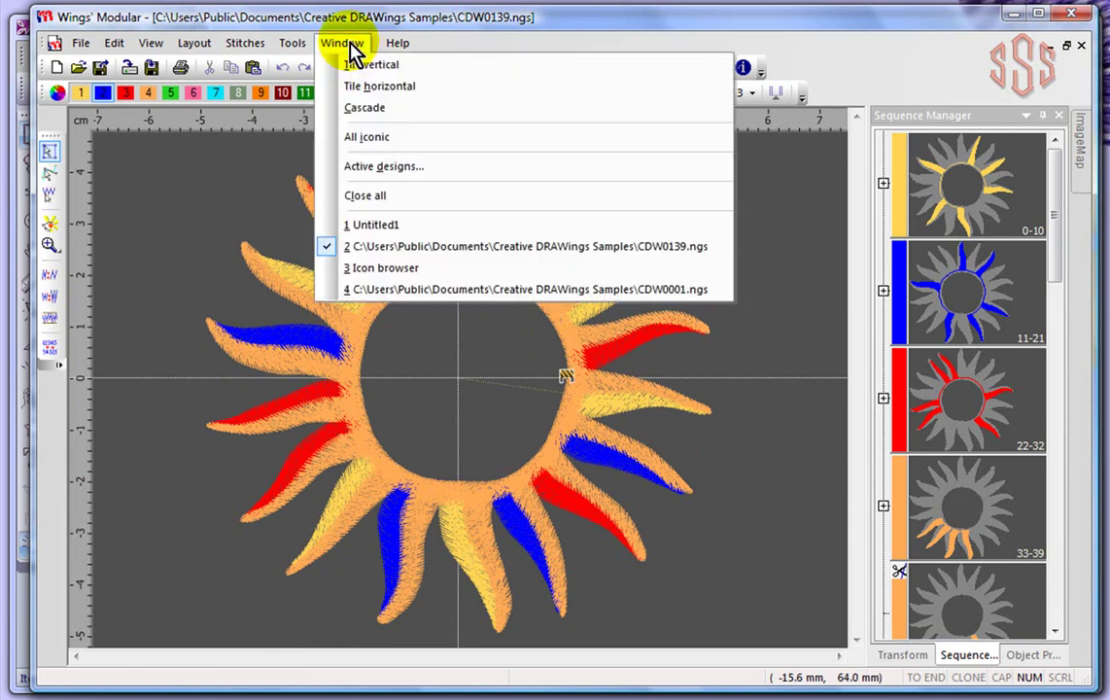
click(387, 269)
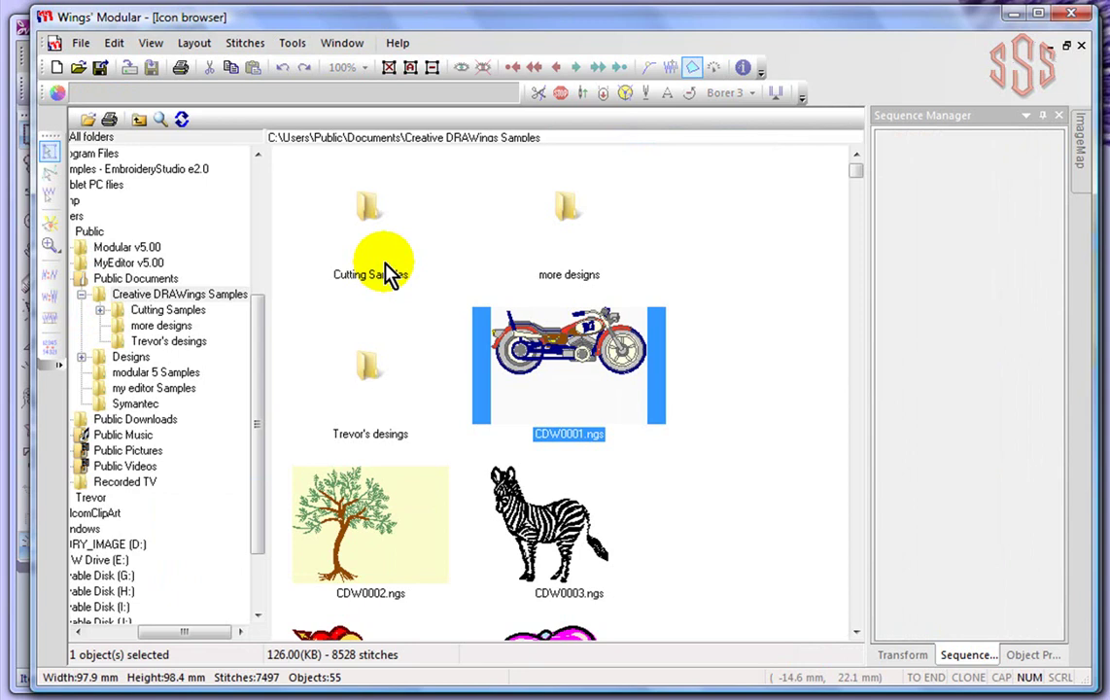
click(340, 44)
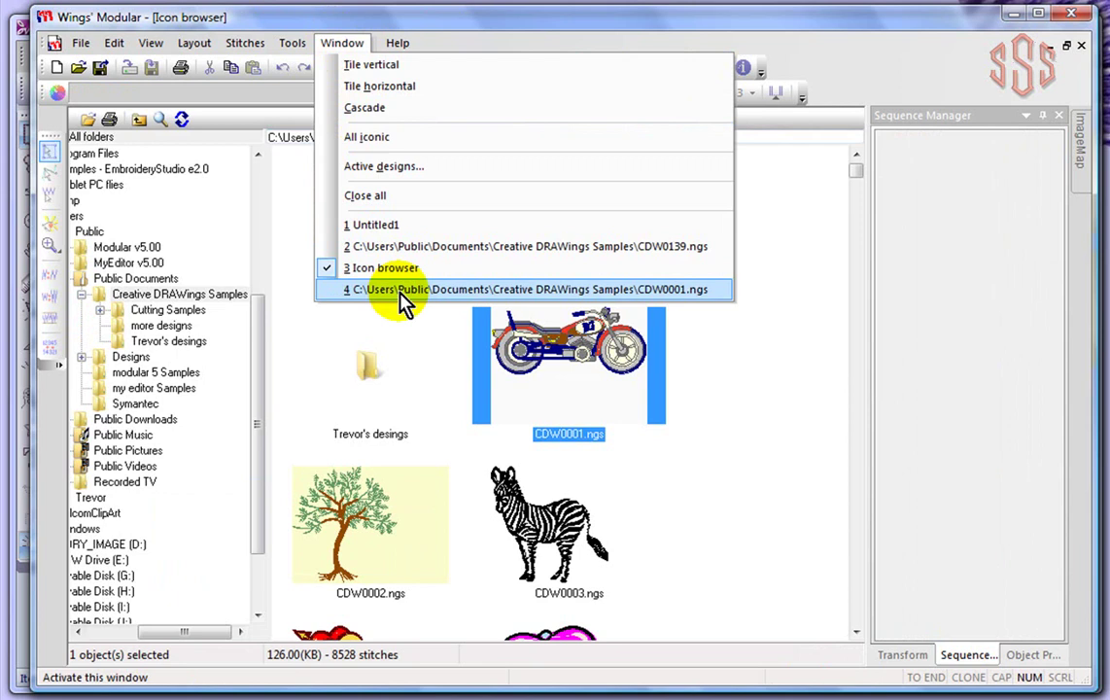
click(583, 288)
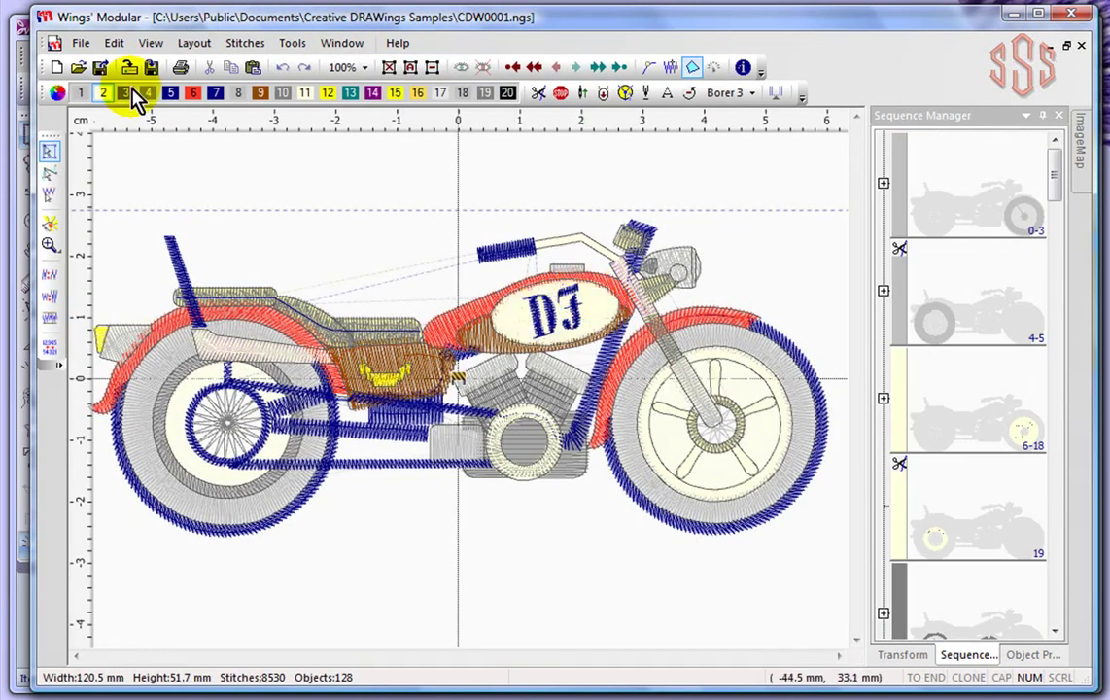
Step: Close the motorcycle design, the icon browser and CDW0139.ngs, and check that only the untitled star design is open
click(81, 44)
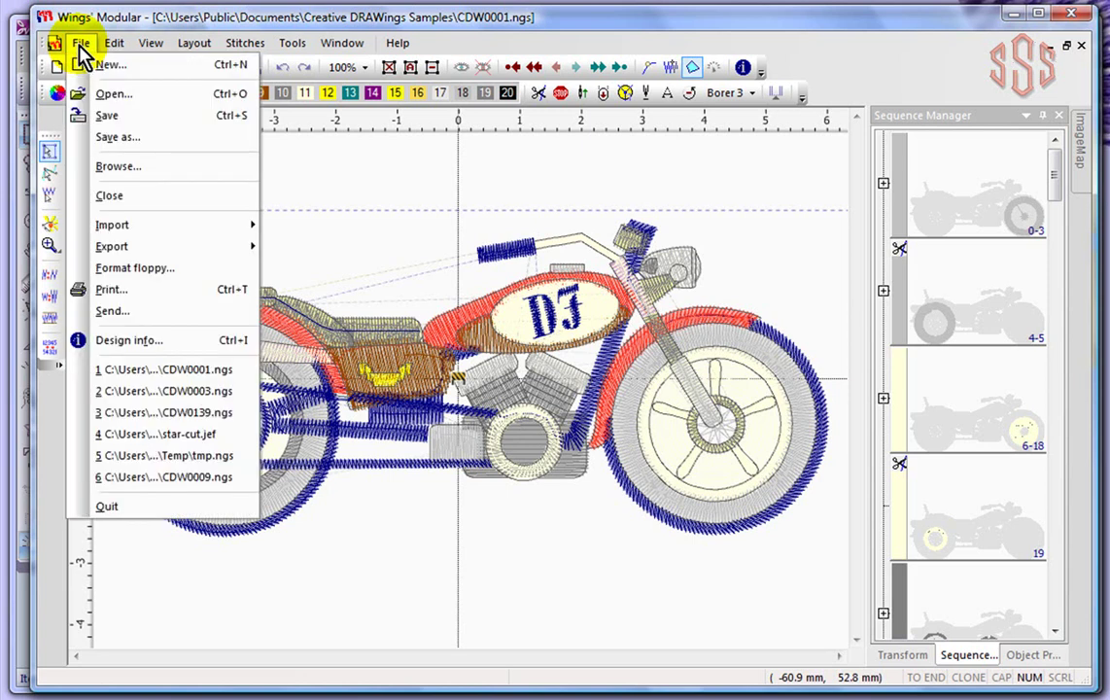
click(125, 196)
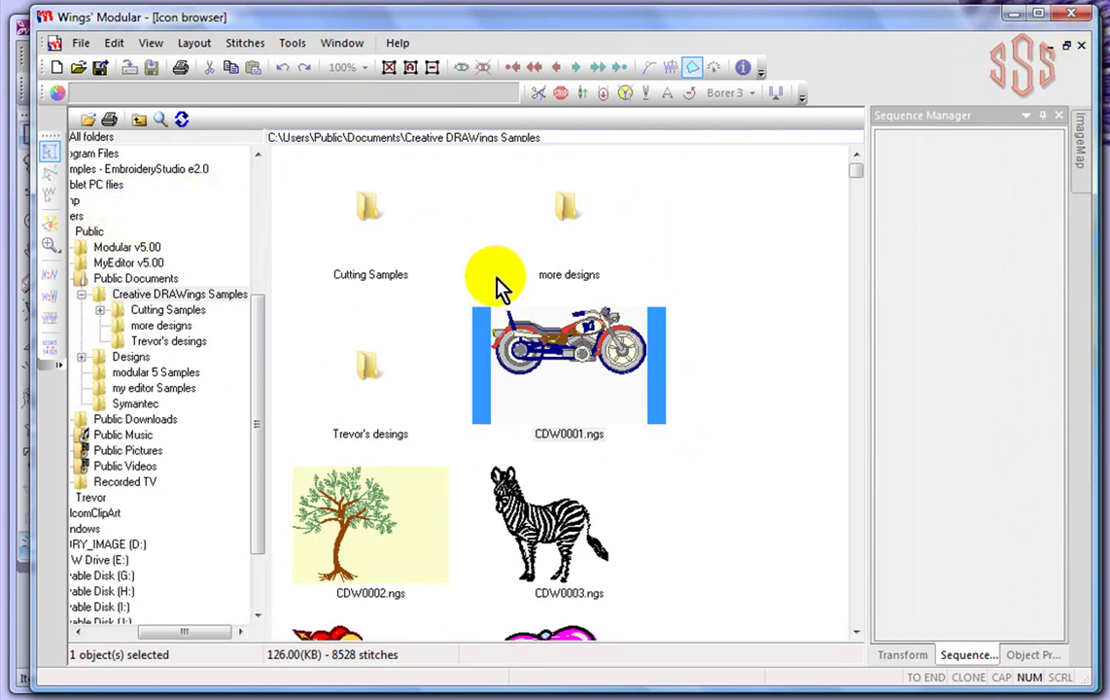
click(1081, 47)
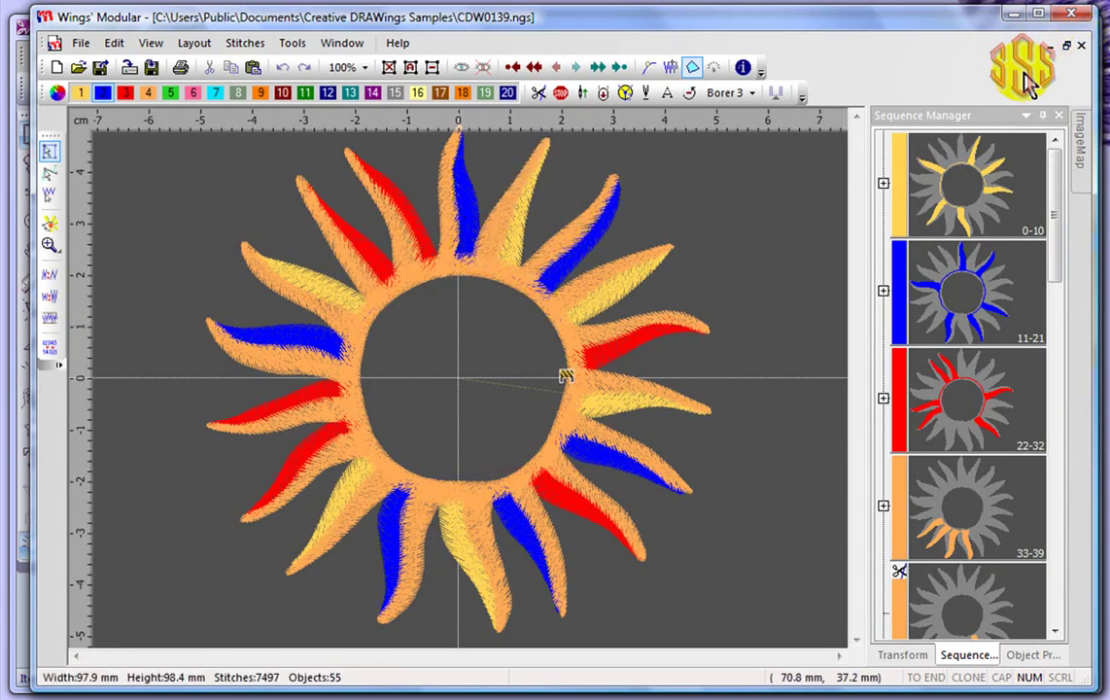
click(1081, 47)
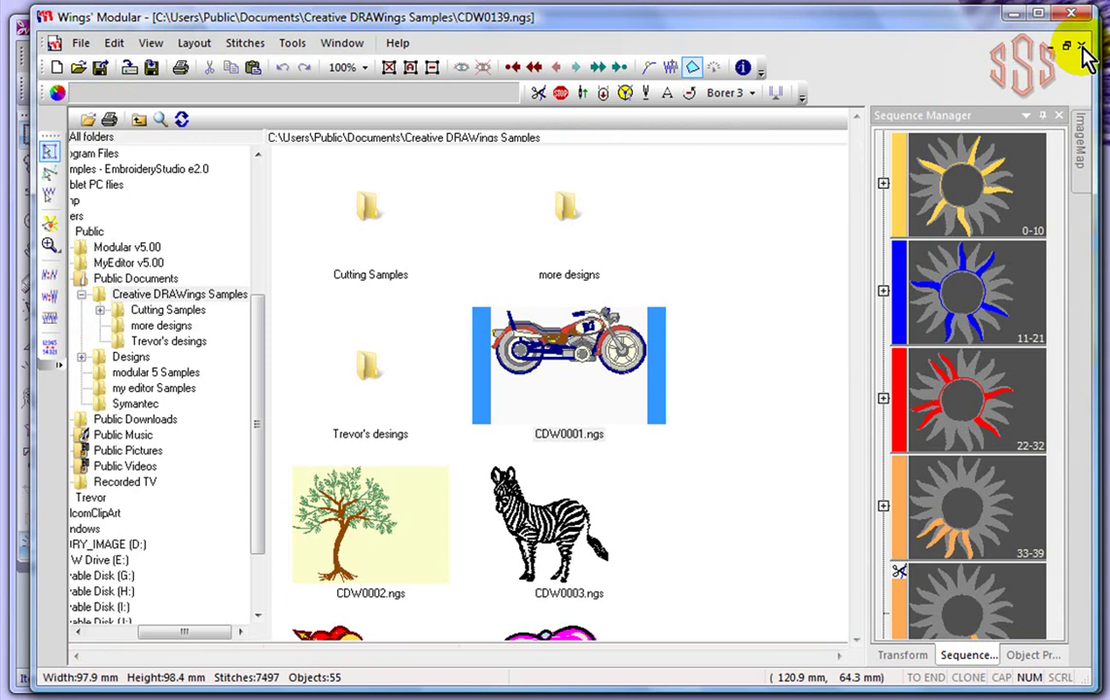
click(1081, 47)
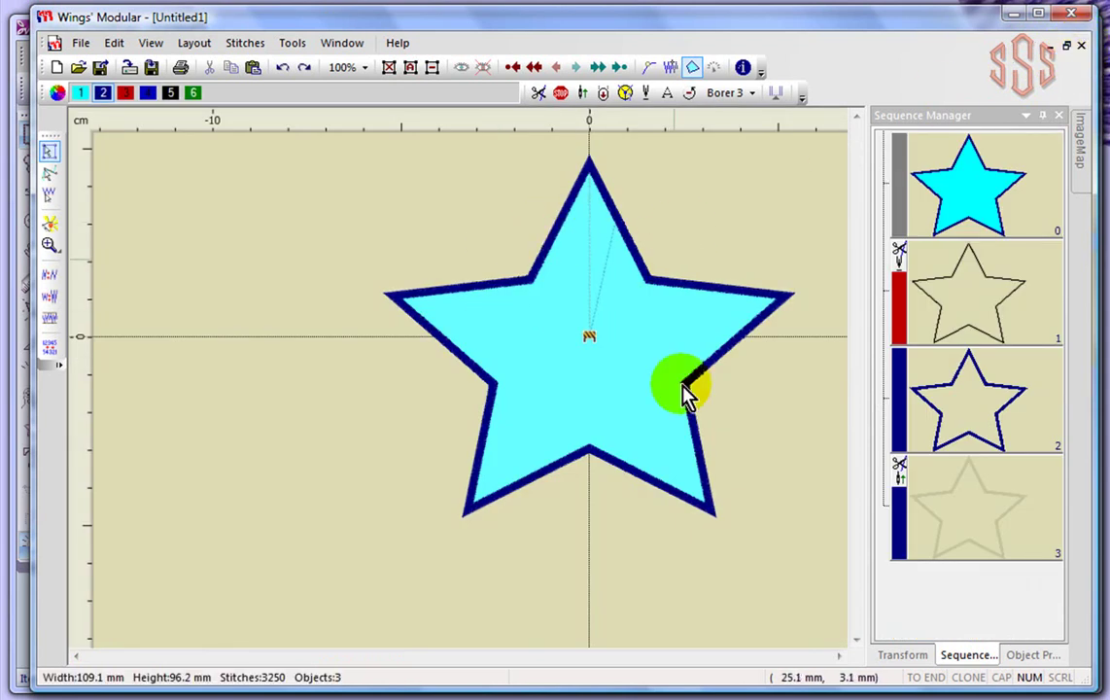
click(341, 44)
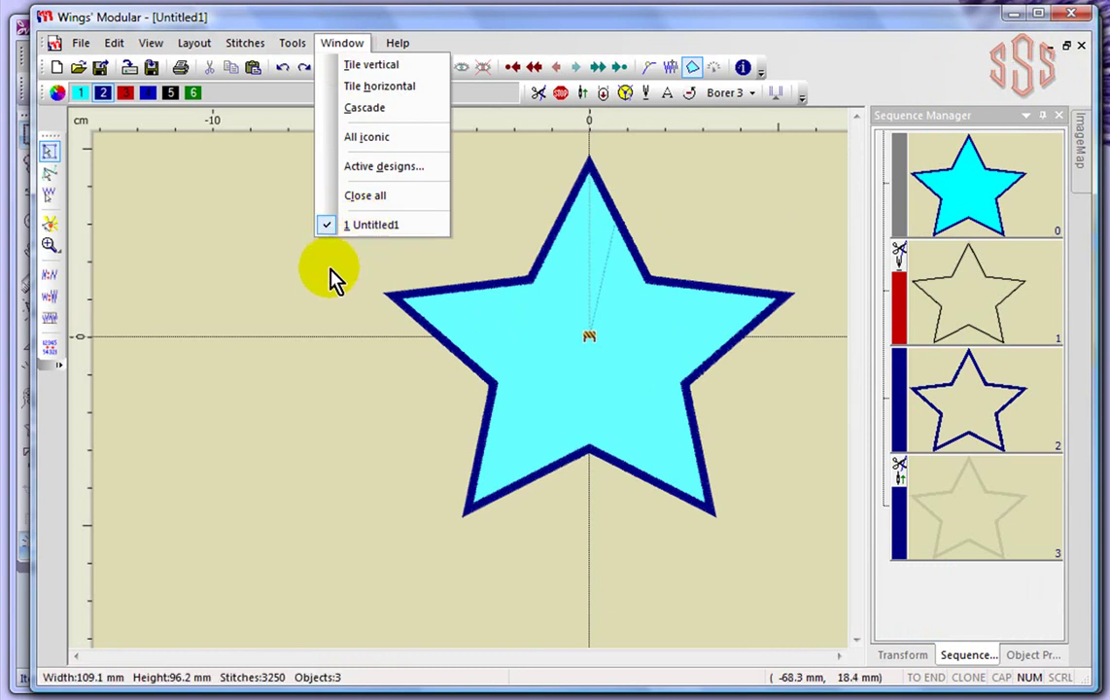
click(221, 280)
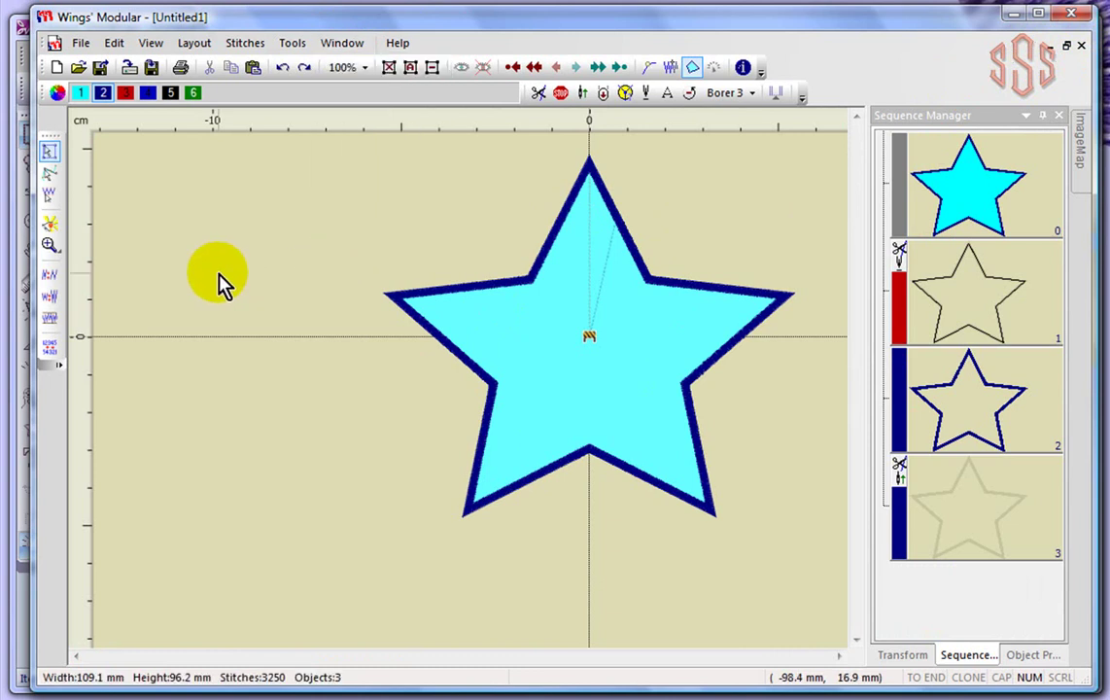
Step: Review the import and export options, and start exporting the star design to an image file
click(81, 45)
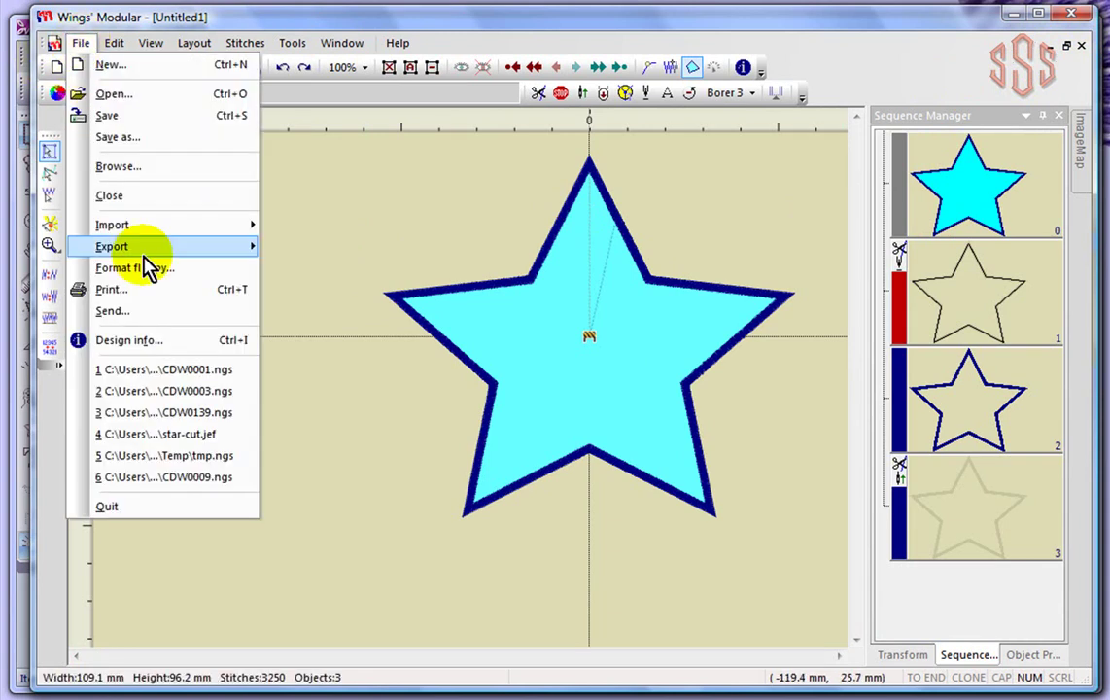
mouse_move(141, 248)
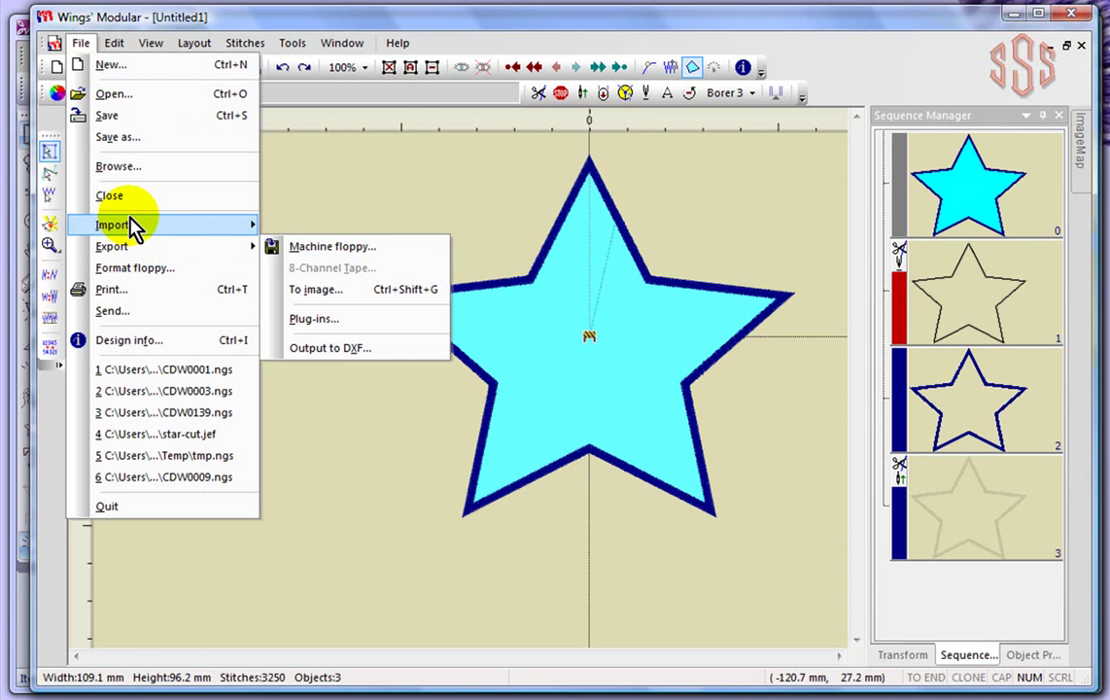
mouse_move(134, 223)
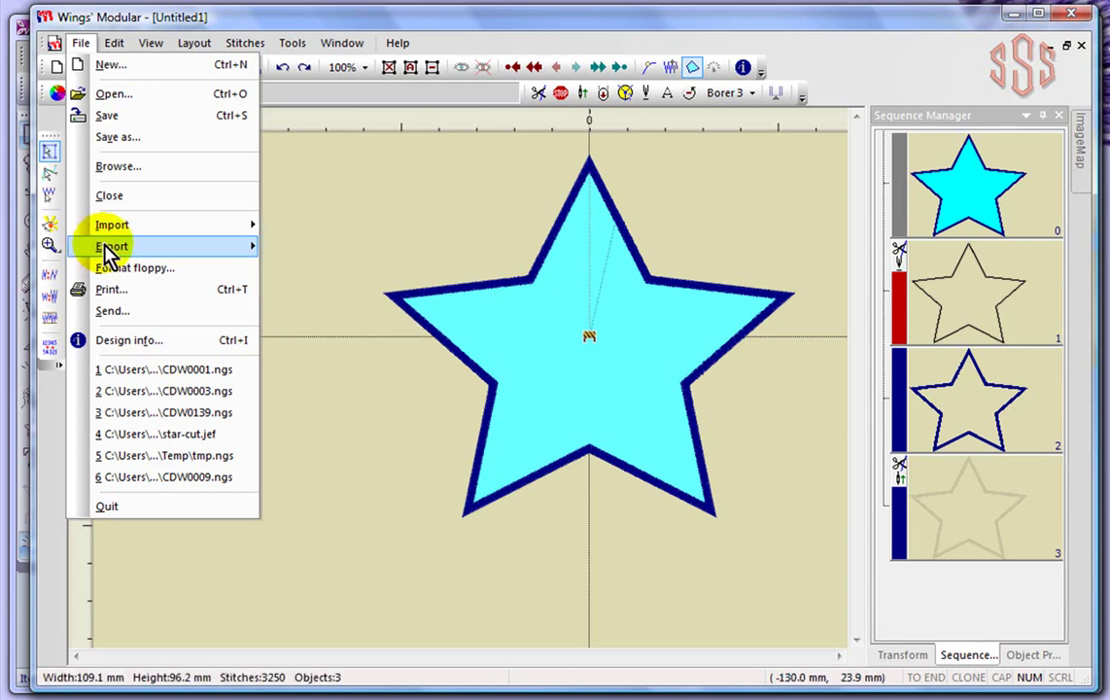
mouse_move(109, 249)
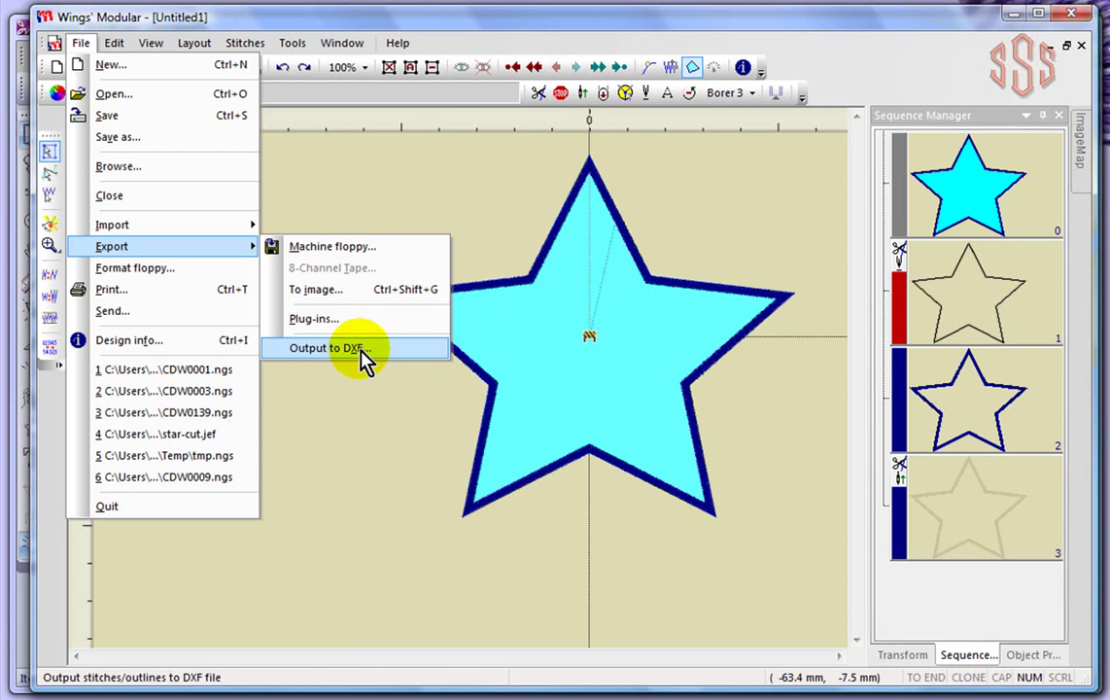
click(309, 292)
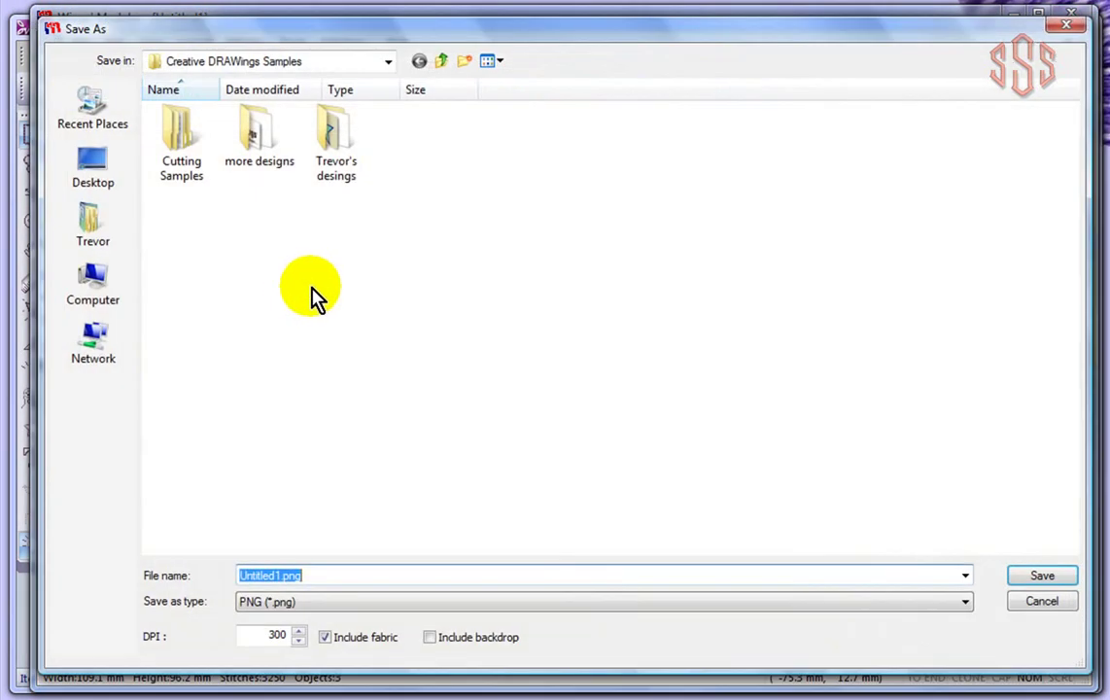
Step: Set the image export to save on the Desktop in JPEG format
click(257, 63)
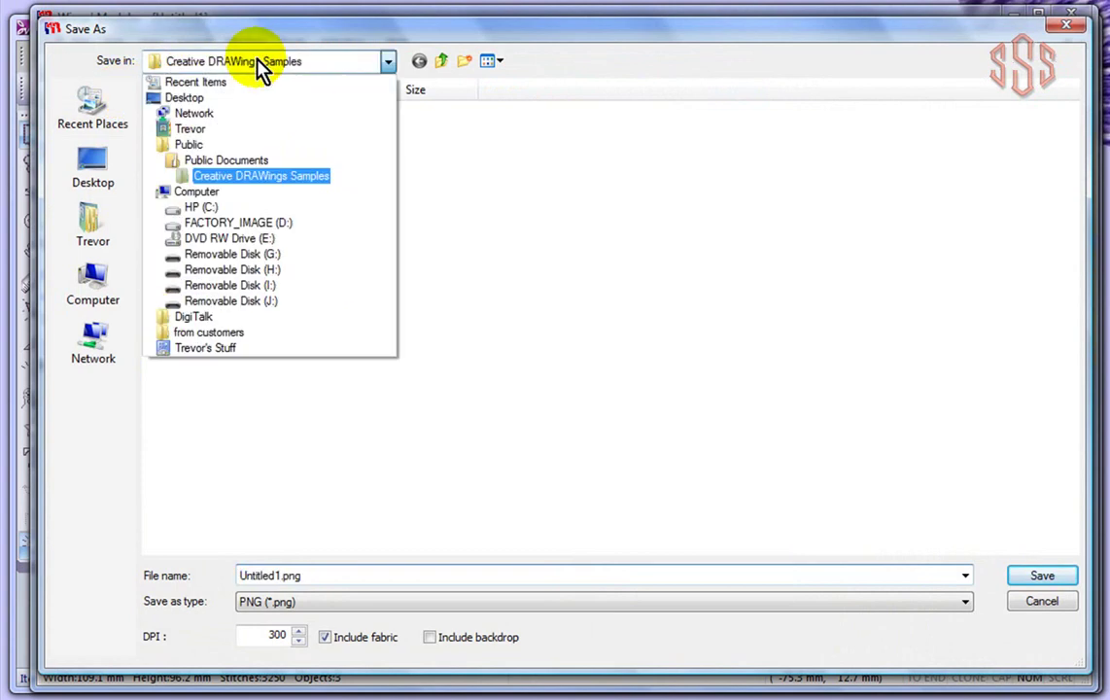
click(185, 96)
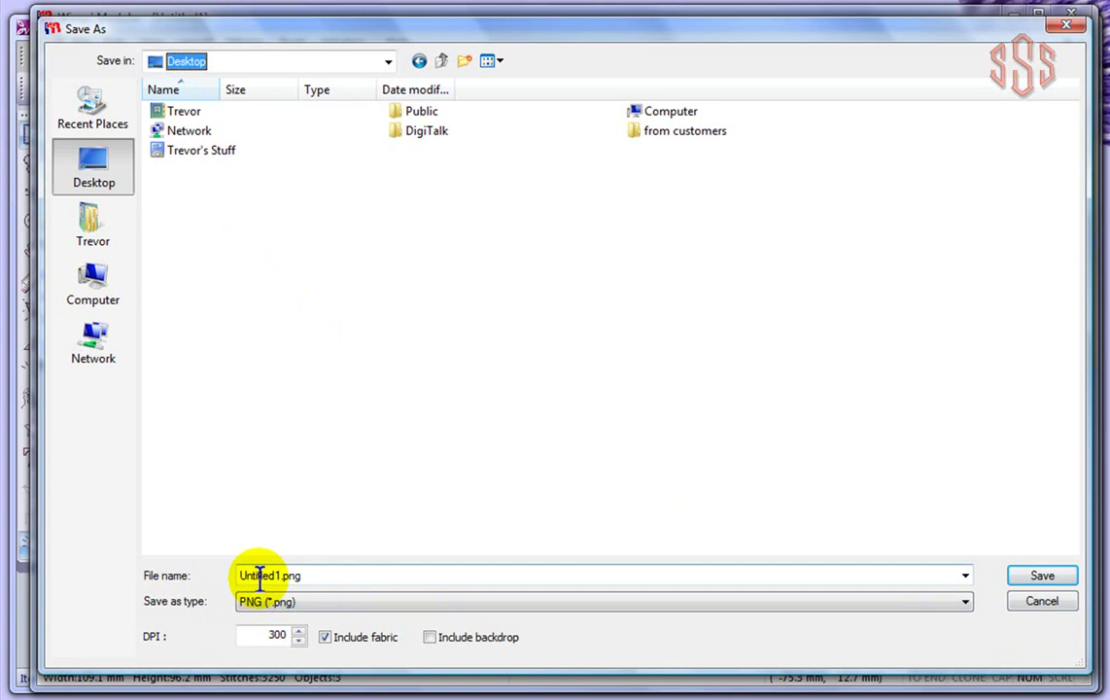
click(325, 598)
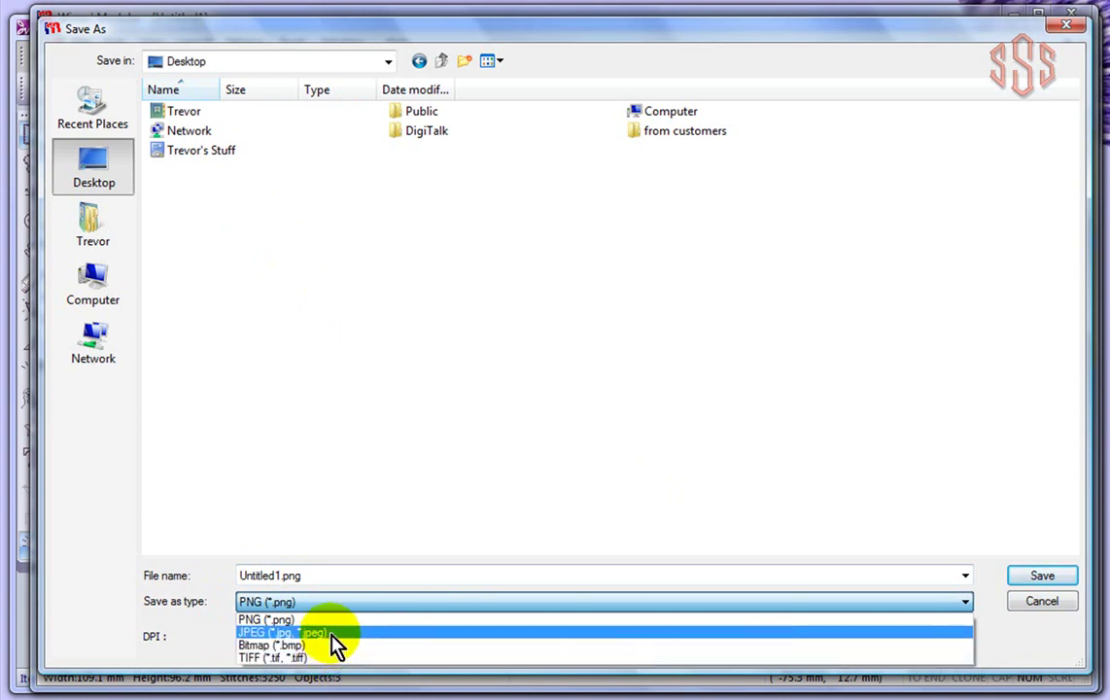
click(331, 633)
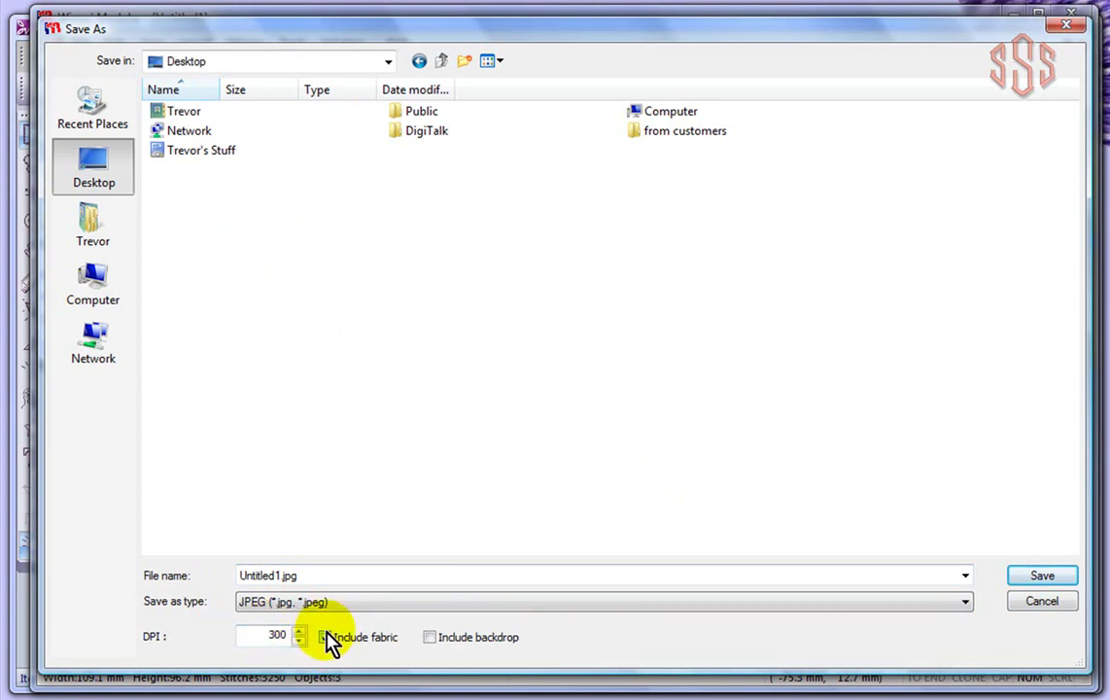
Step: Save the star's JPEG image to the Desktop and bring up the exported file in Windows Photo Gallery
click(1042, 576)
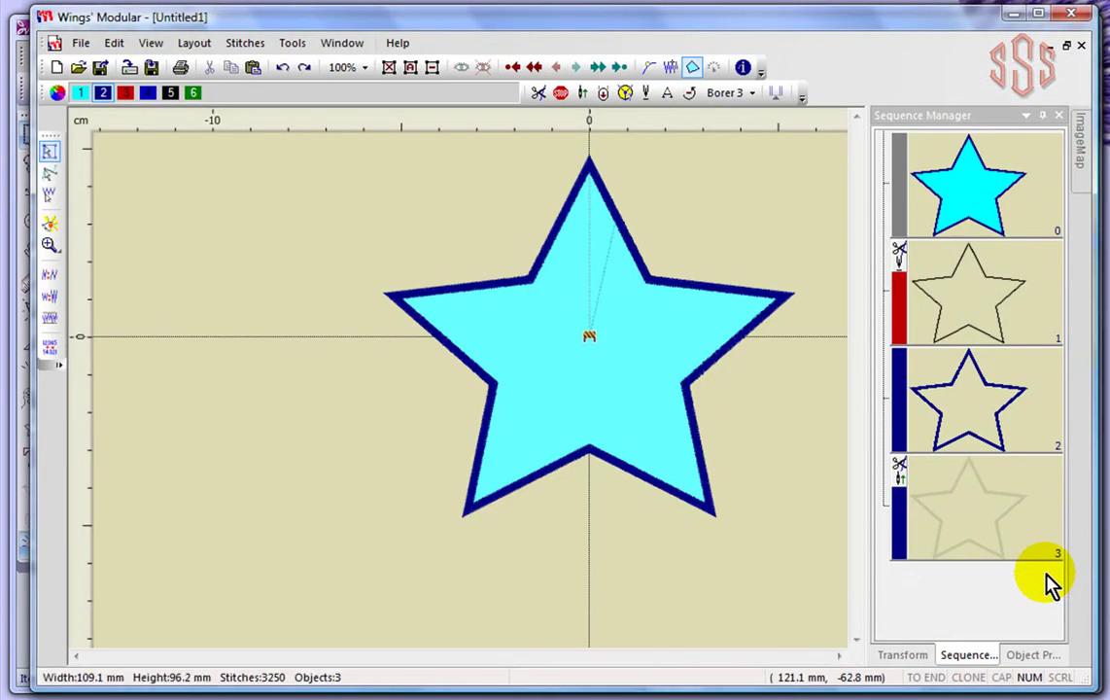
click(619, 373)
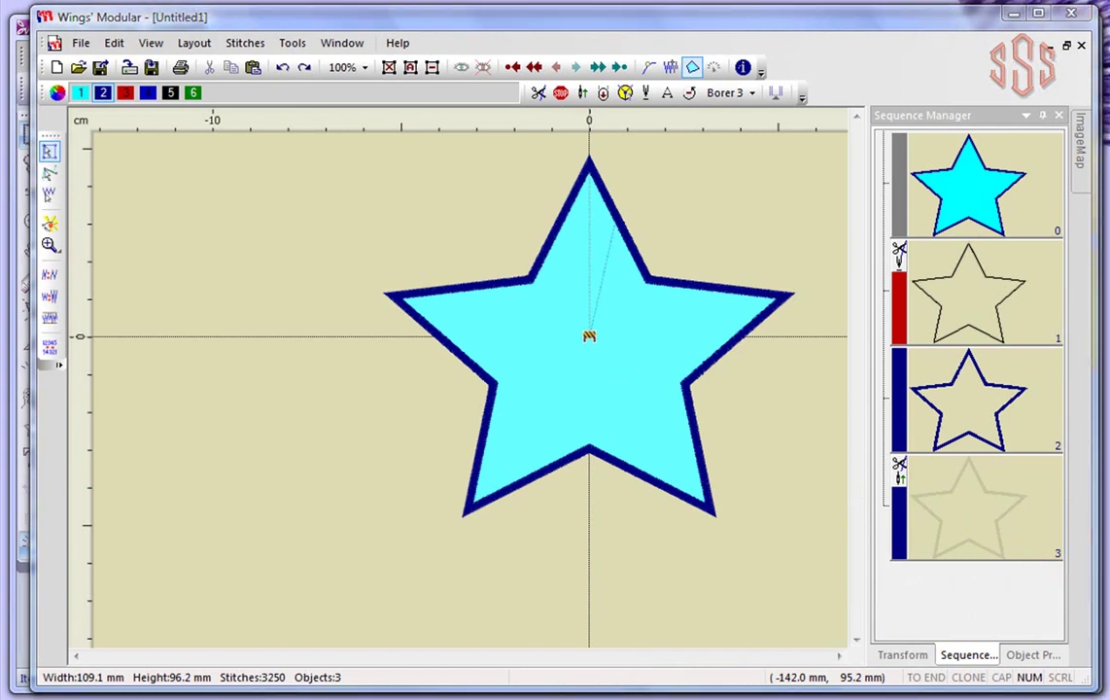
drag(272, 15, 410, 72)
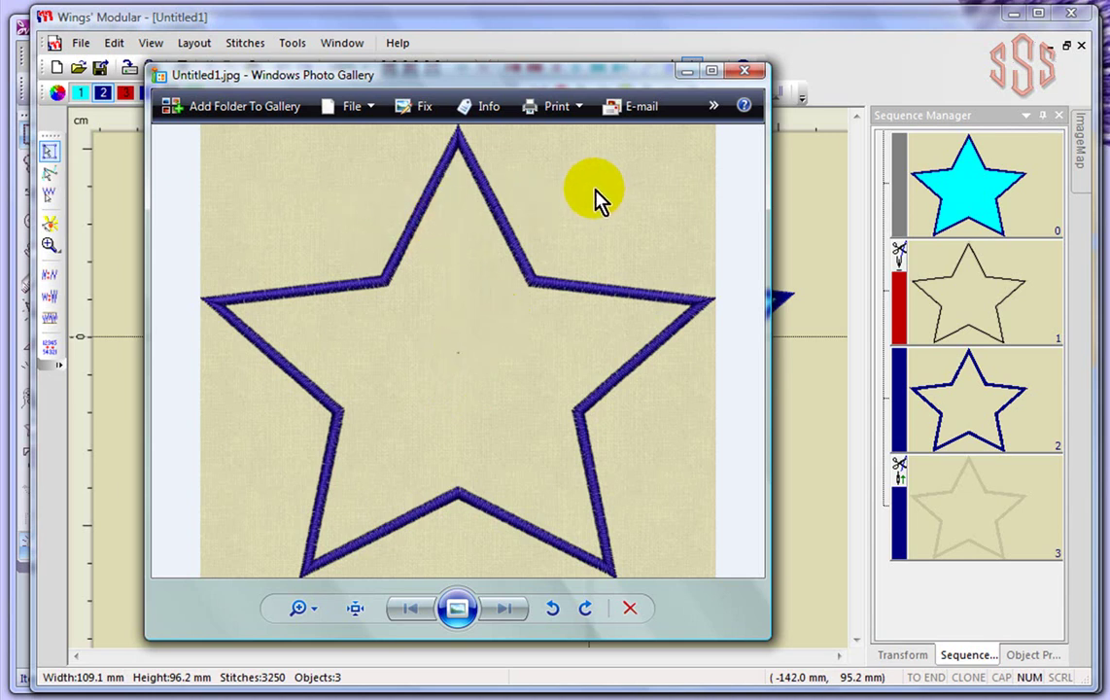
Step: Examine the stitch detail of the exported star image up close, and close the image viewer
scroll(619, 228, up, 5)
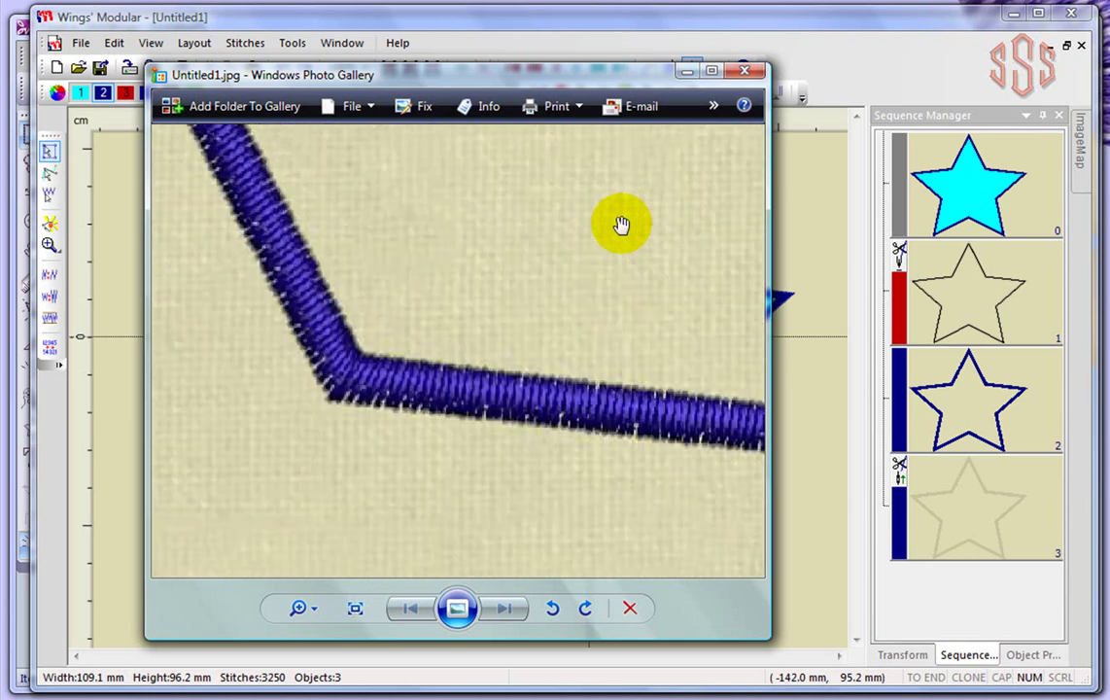
scroll(496, 242, down, 2)
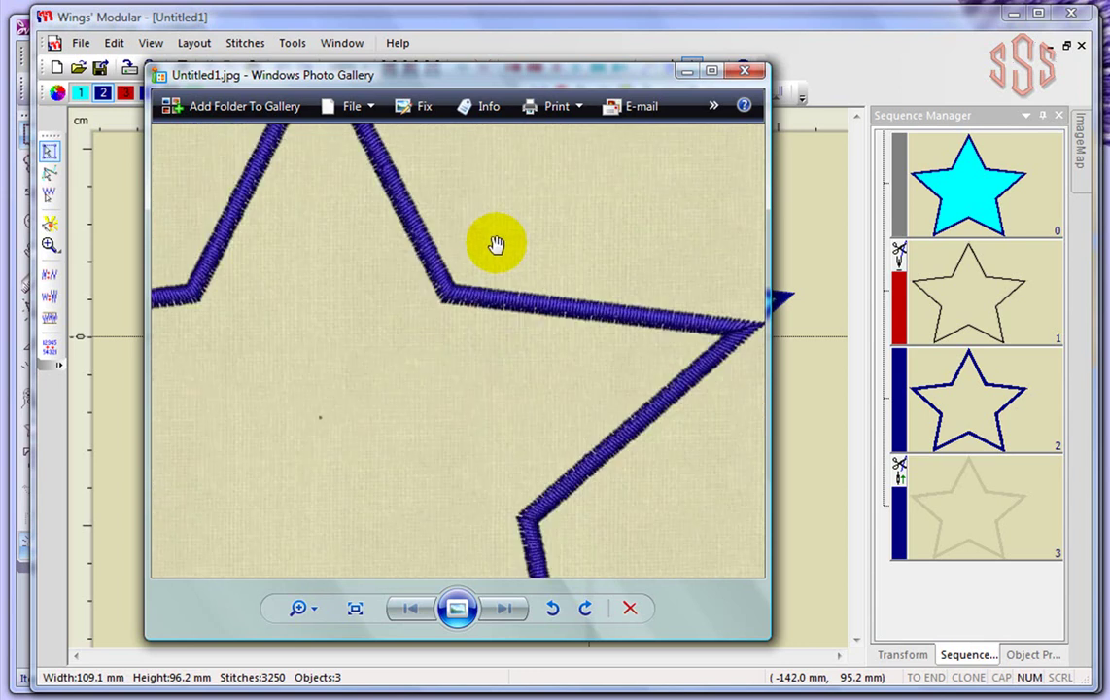
scroll(495, 243, down, 3)
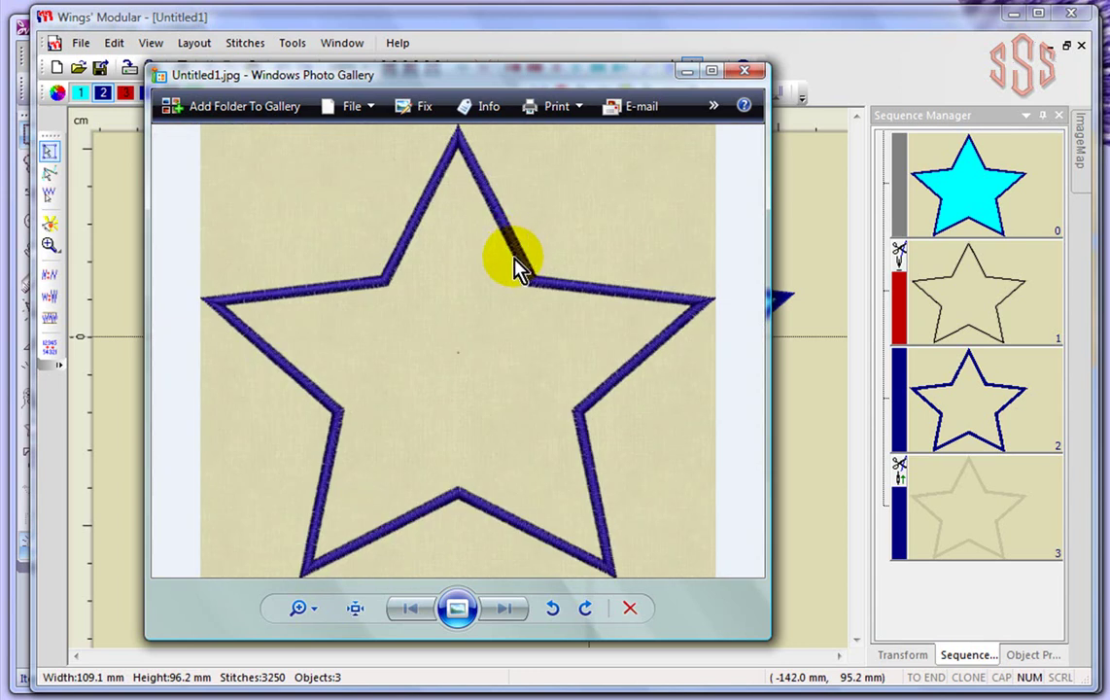
click(744, 71)
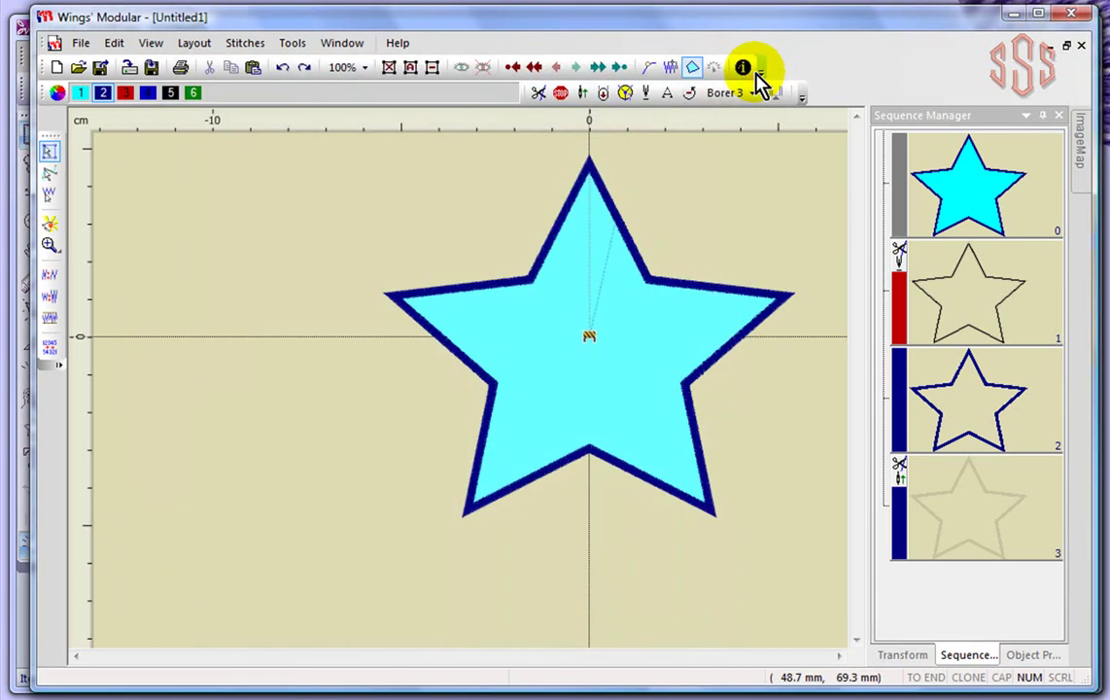
Step: Browse the Creative DRAWings Samples folder and open the blue butterfly design CDW0144.ngs
click(78, 67)
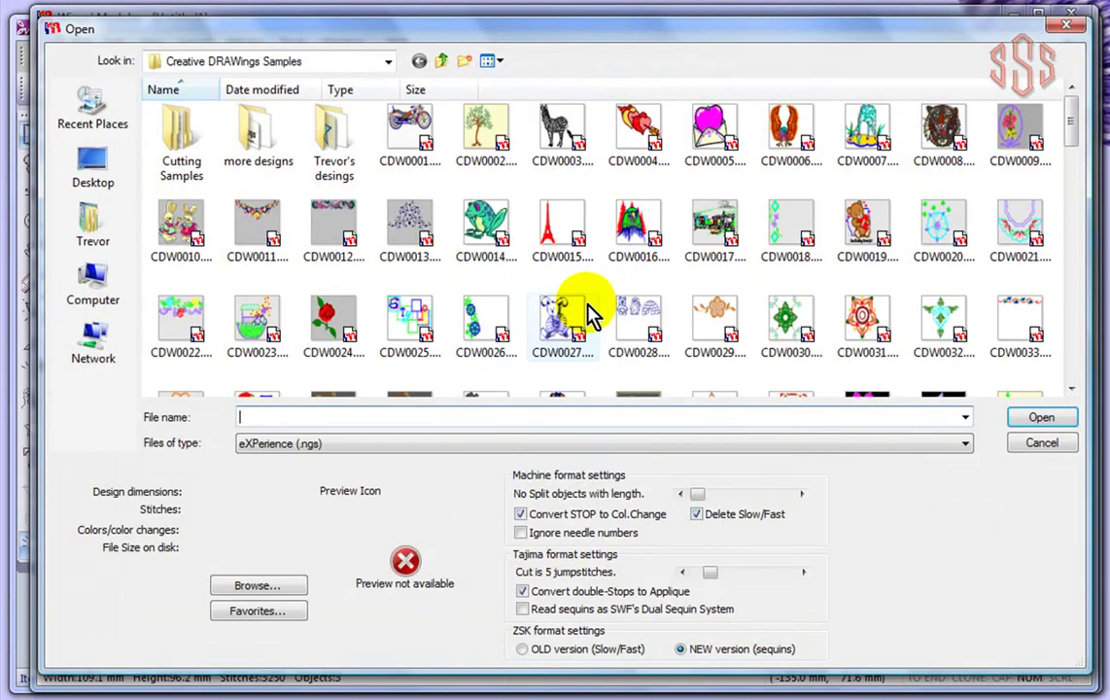
click(478, 226)
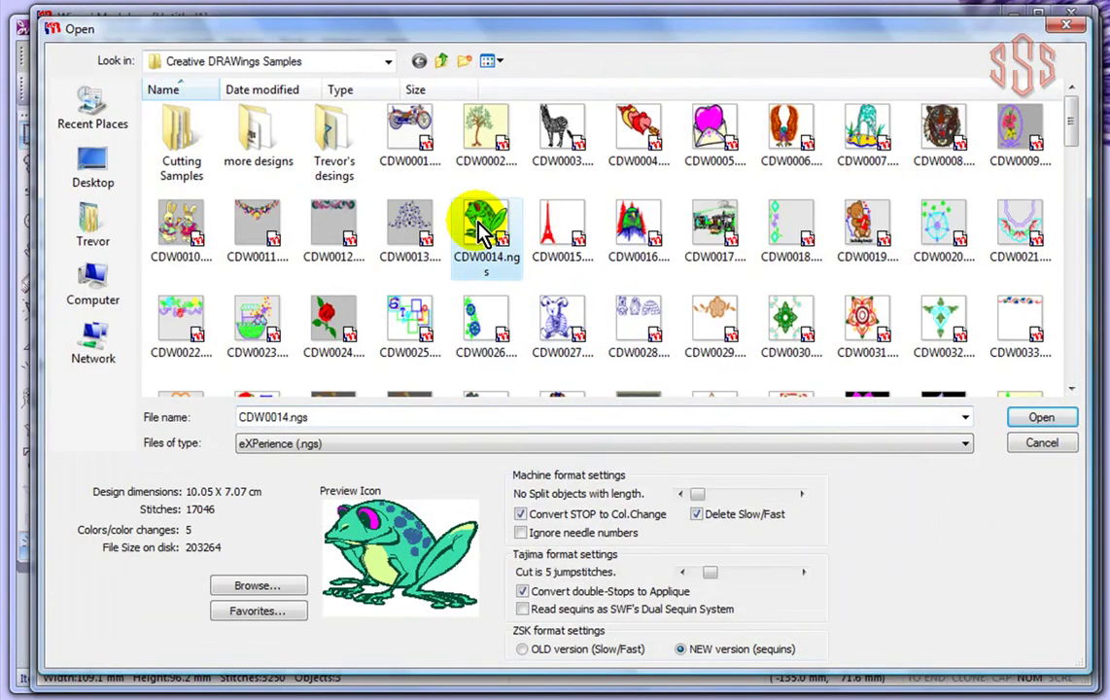
scroll(1073, 335, down, 10)
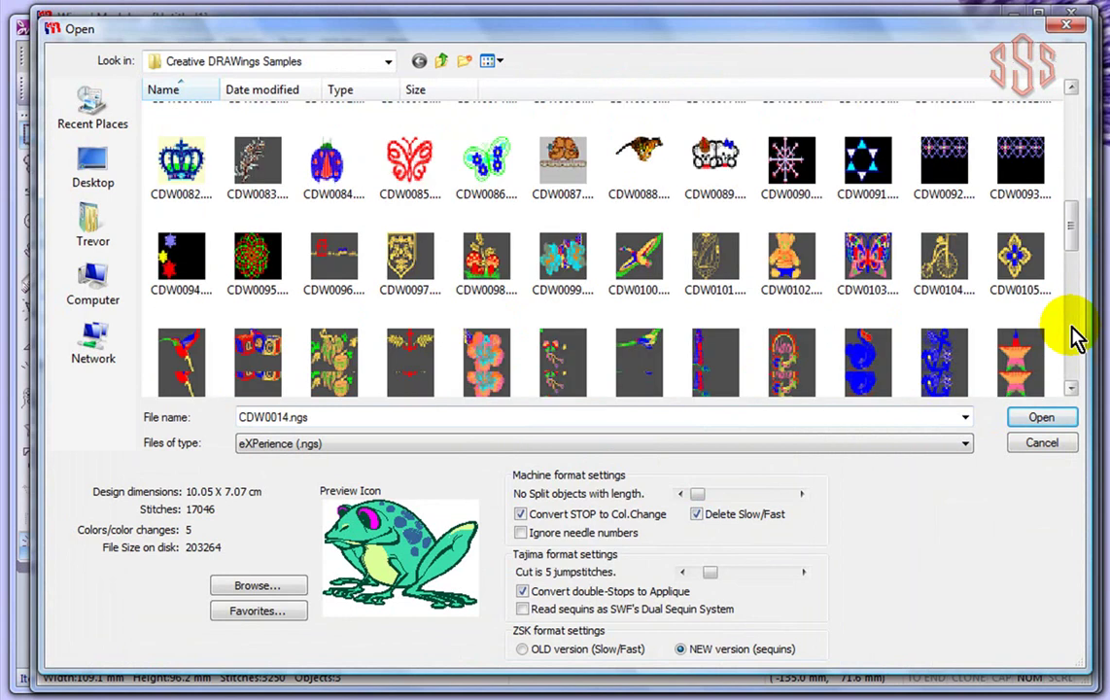
scroll(1073, 336, down, 4)
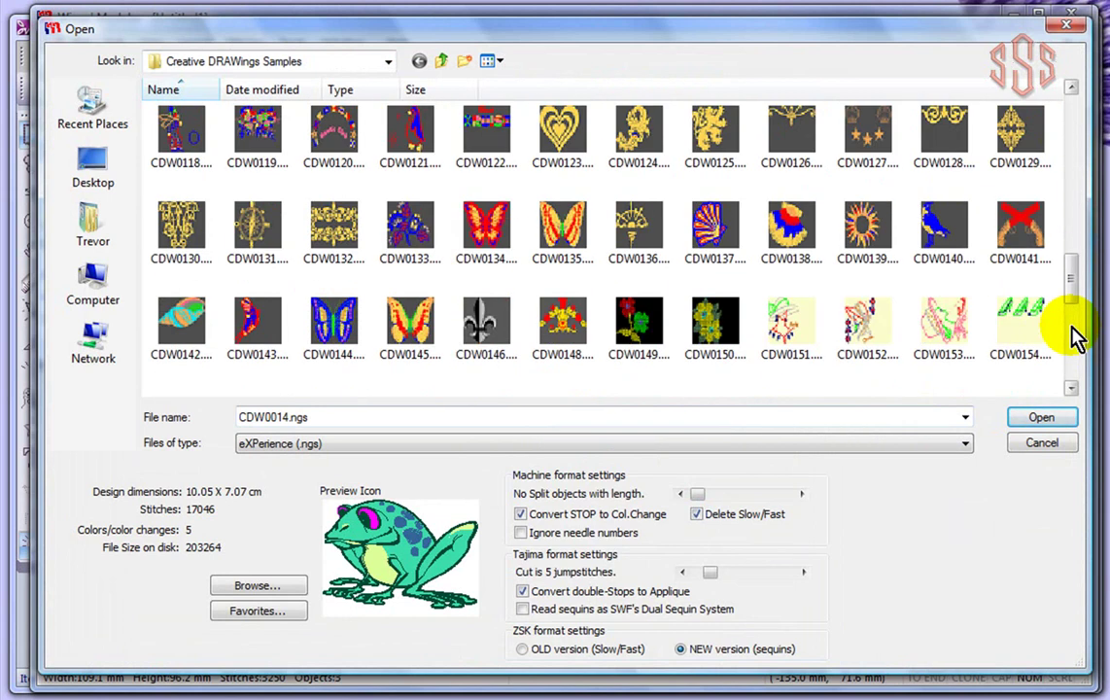
click(336, 326)
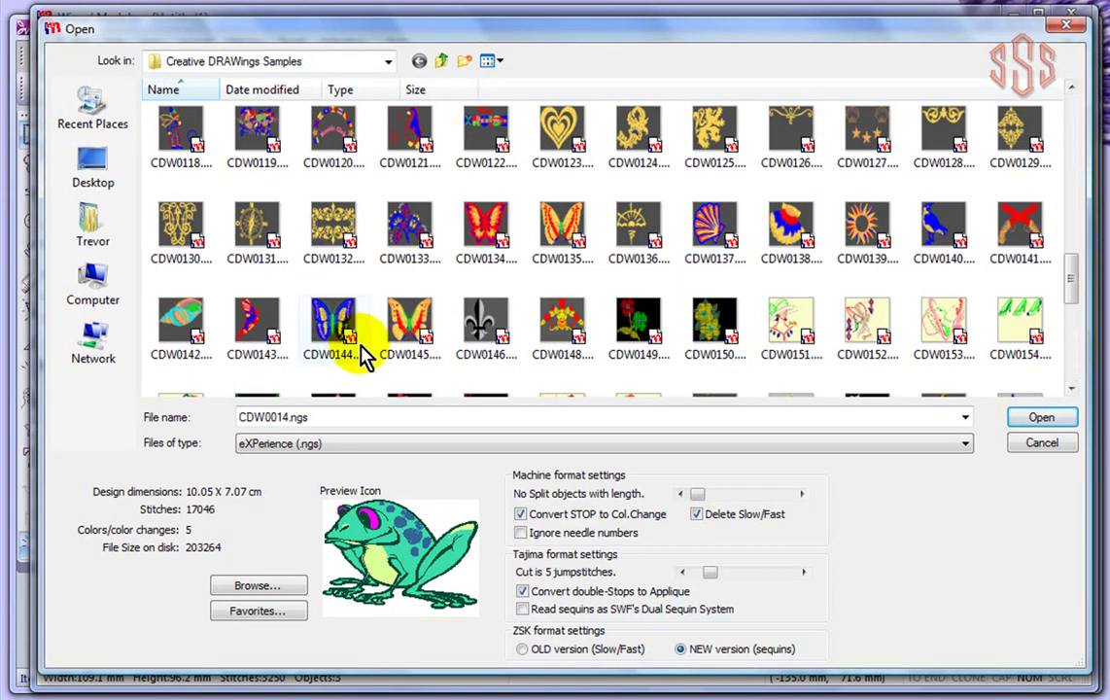
click(1044, 418)
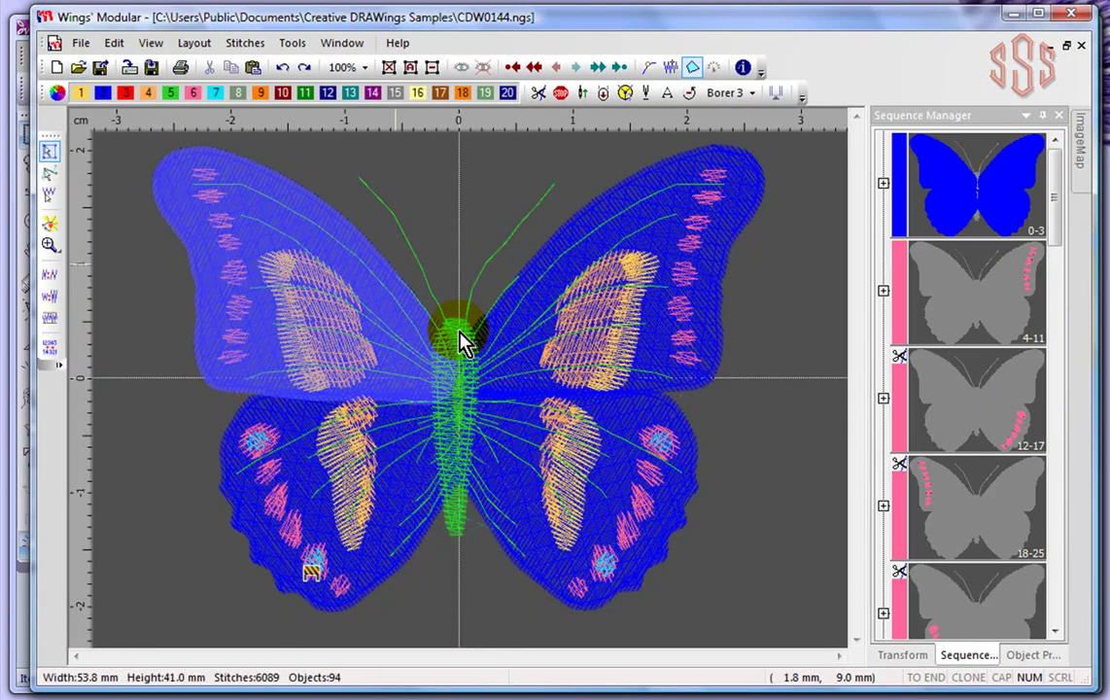
Step: Start exporting the butterfly design to an image, with the Desktop as the location and JPEG as the format
click(81, 46)
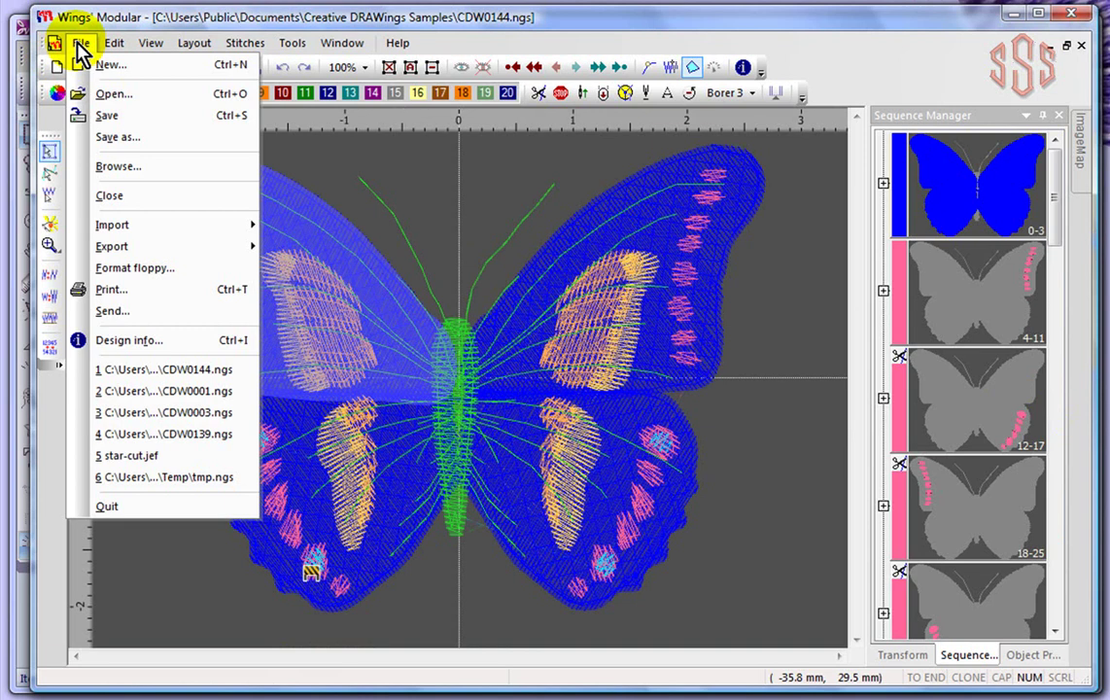
mouse_move(119, 249)
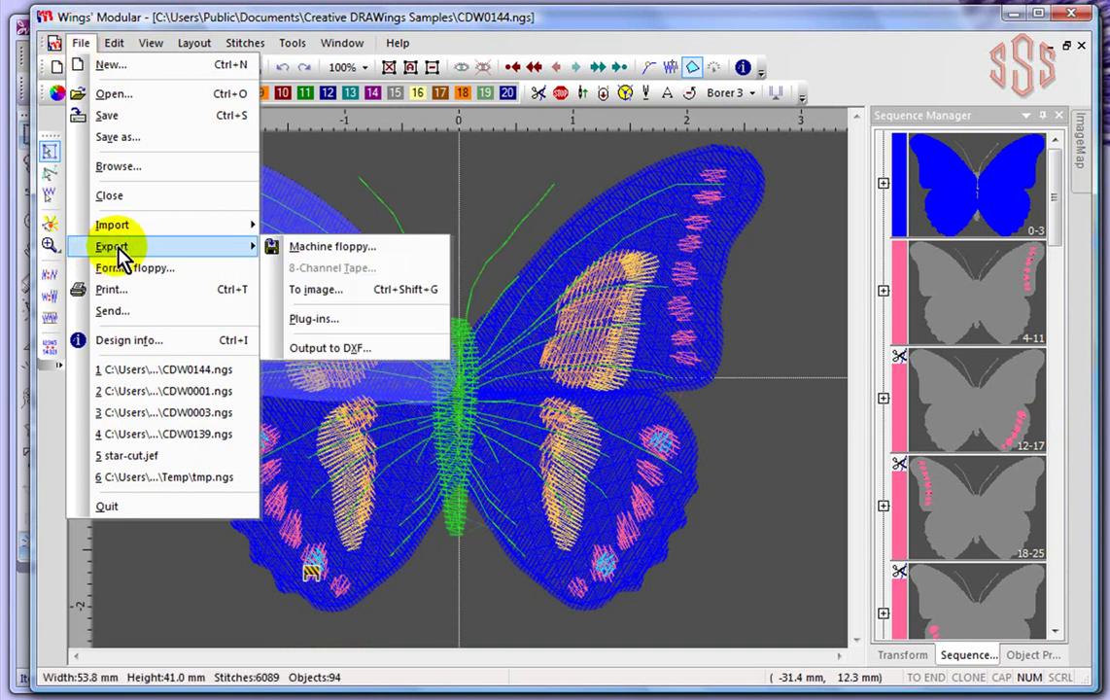
click(343, 290)
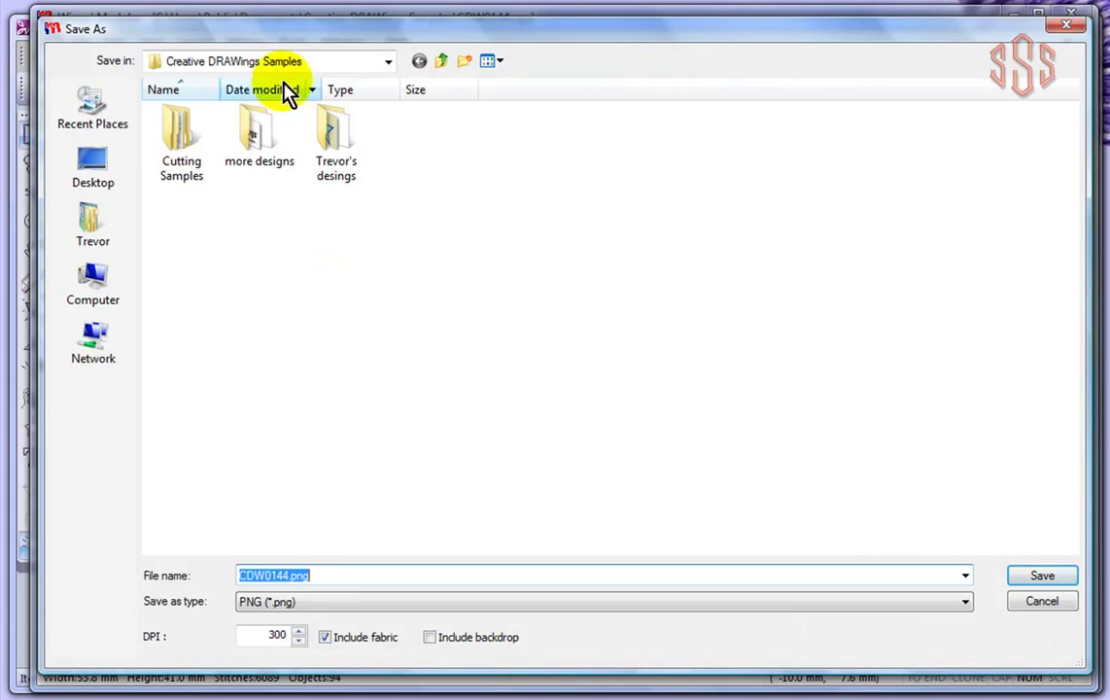
click(273, 62)
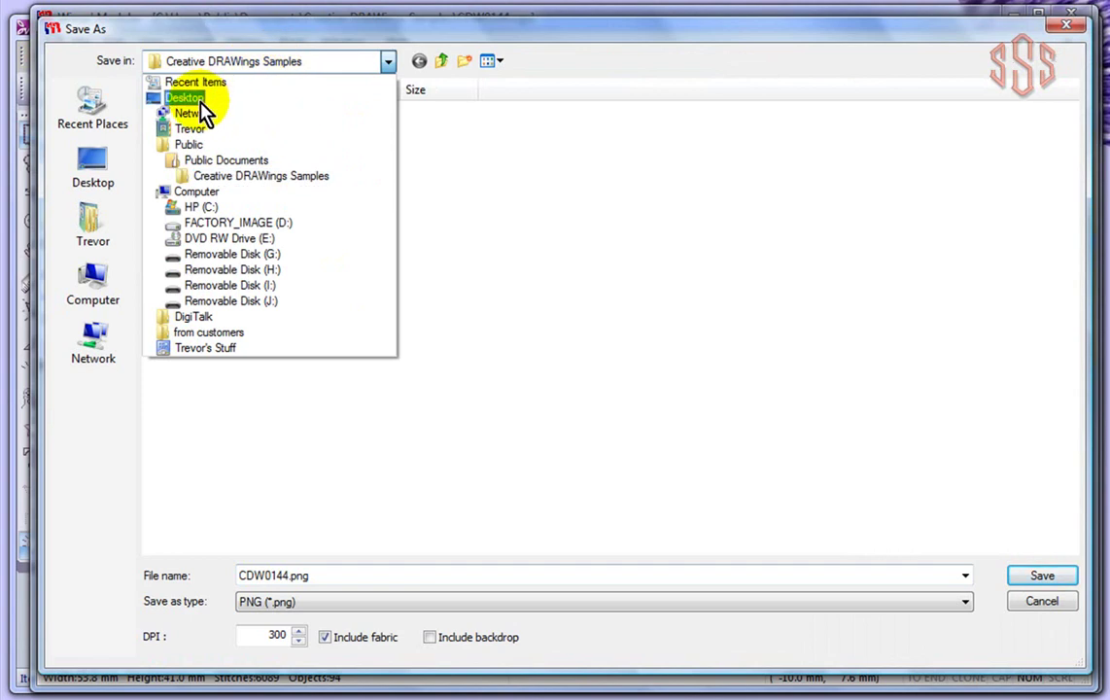
click(199, 100)
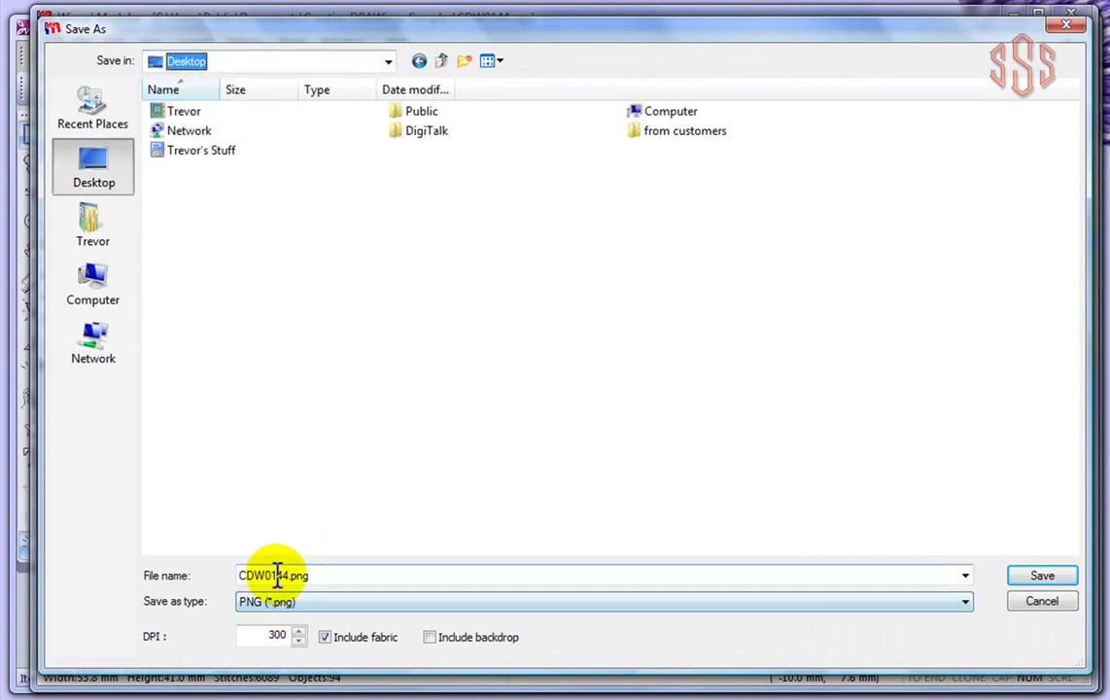
click(328, 601)
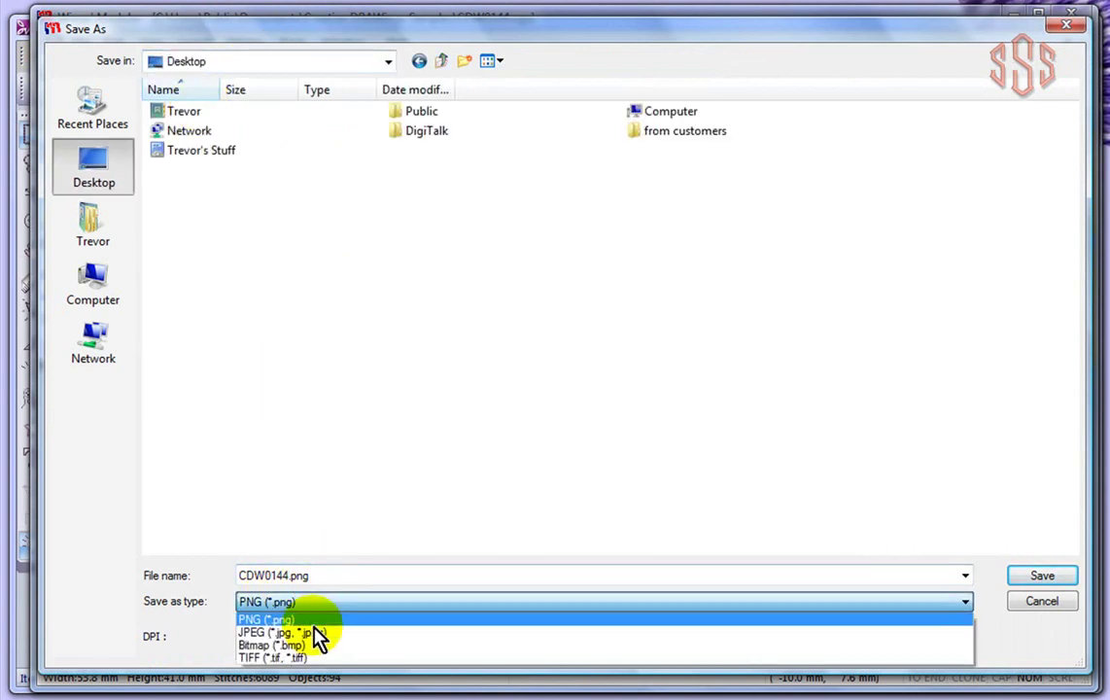
click(320, 633)
click(326, 637)
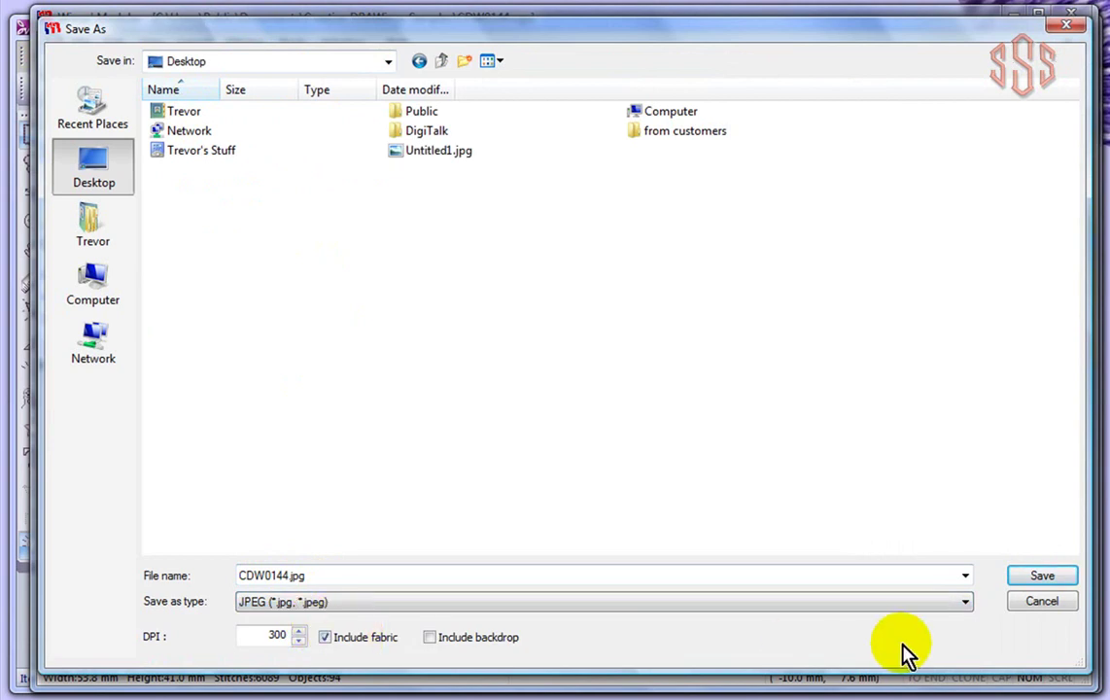
Step: Save the butterfly image as CDW0144.jpg, view it in Windows Photo Gallery, and close the viewer
click(1041, 576)
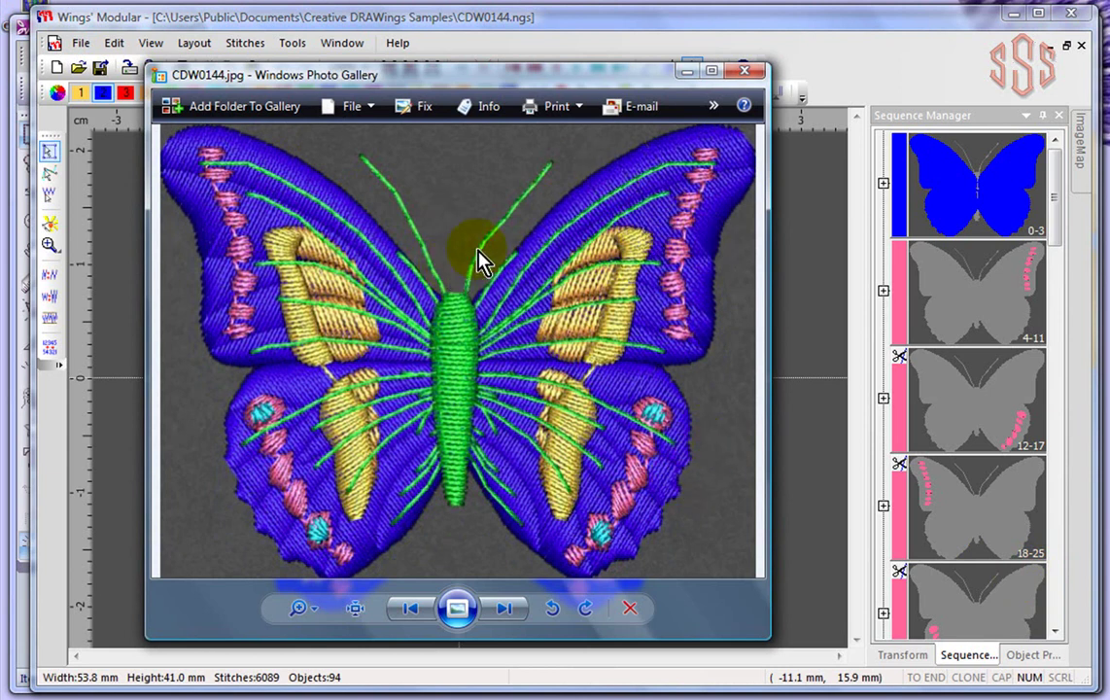
click(748, 79)
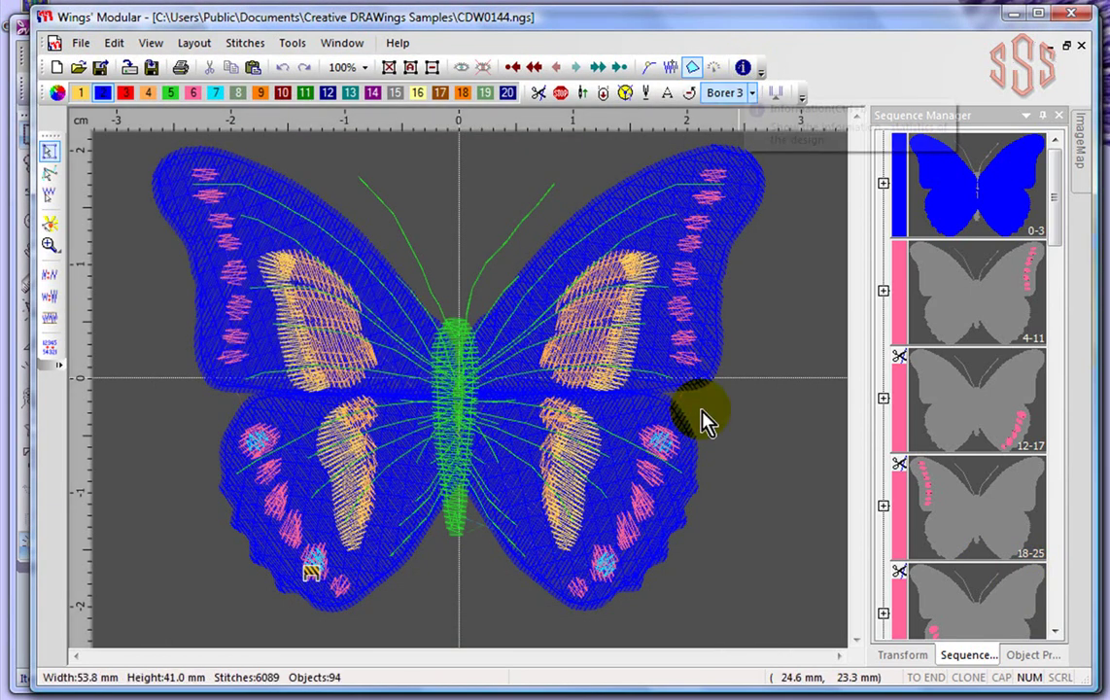